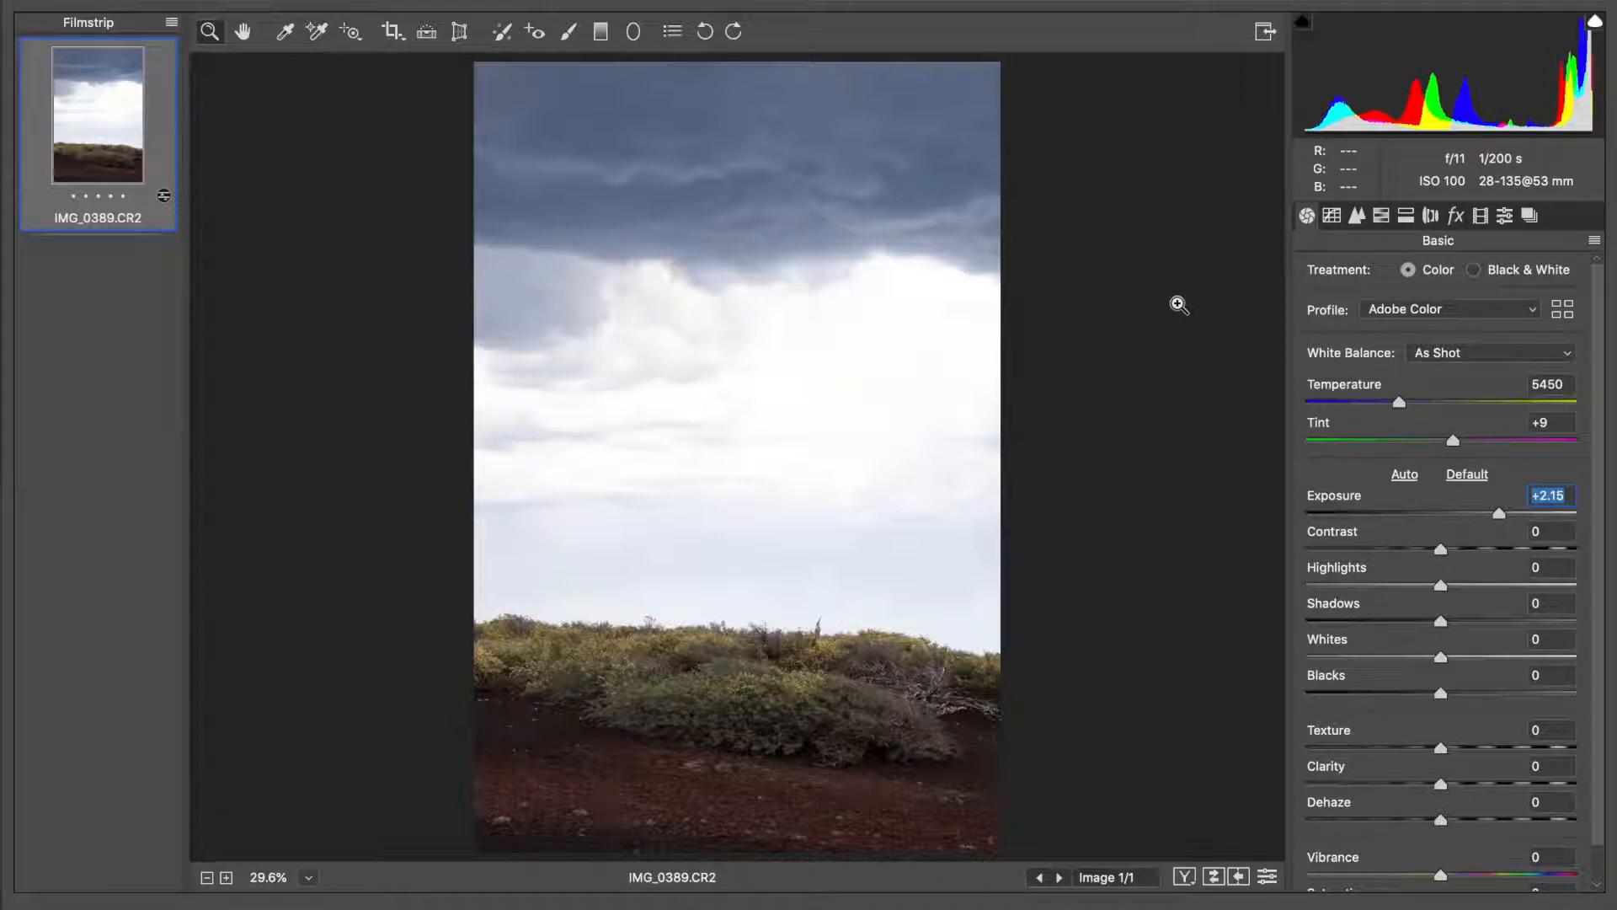
Reset the overall exposure to 0 and set the Adjustment Brush exposure to +1.60
text(0)
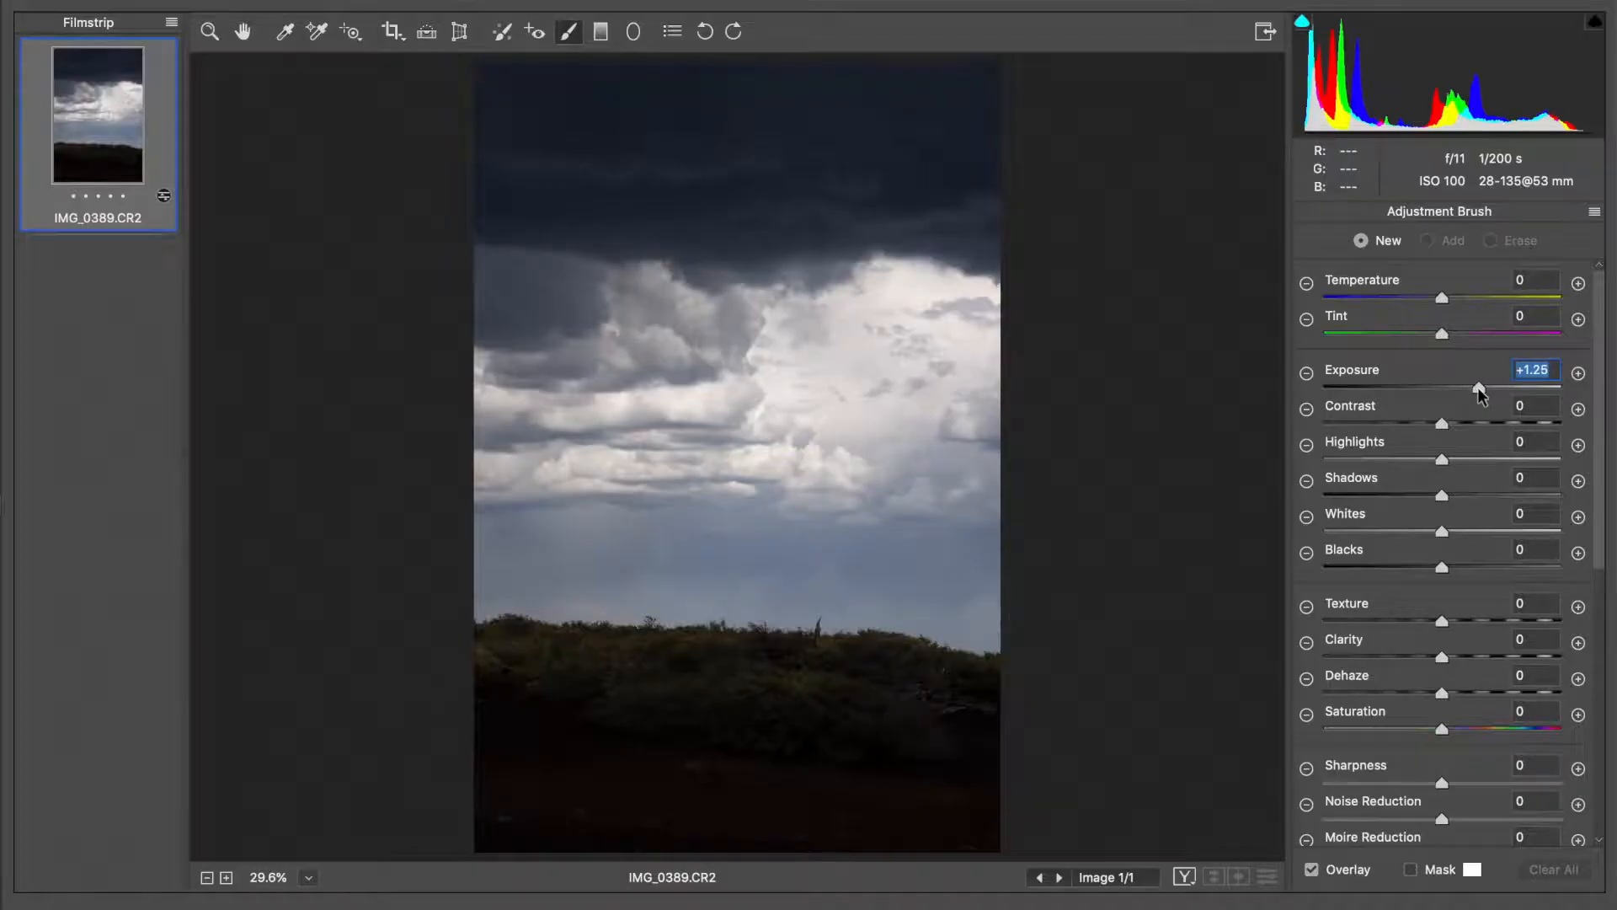
drag(1479, 387, 1487, 387)
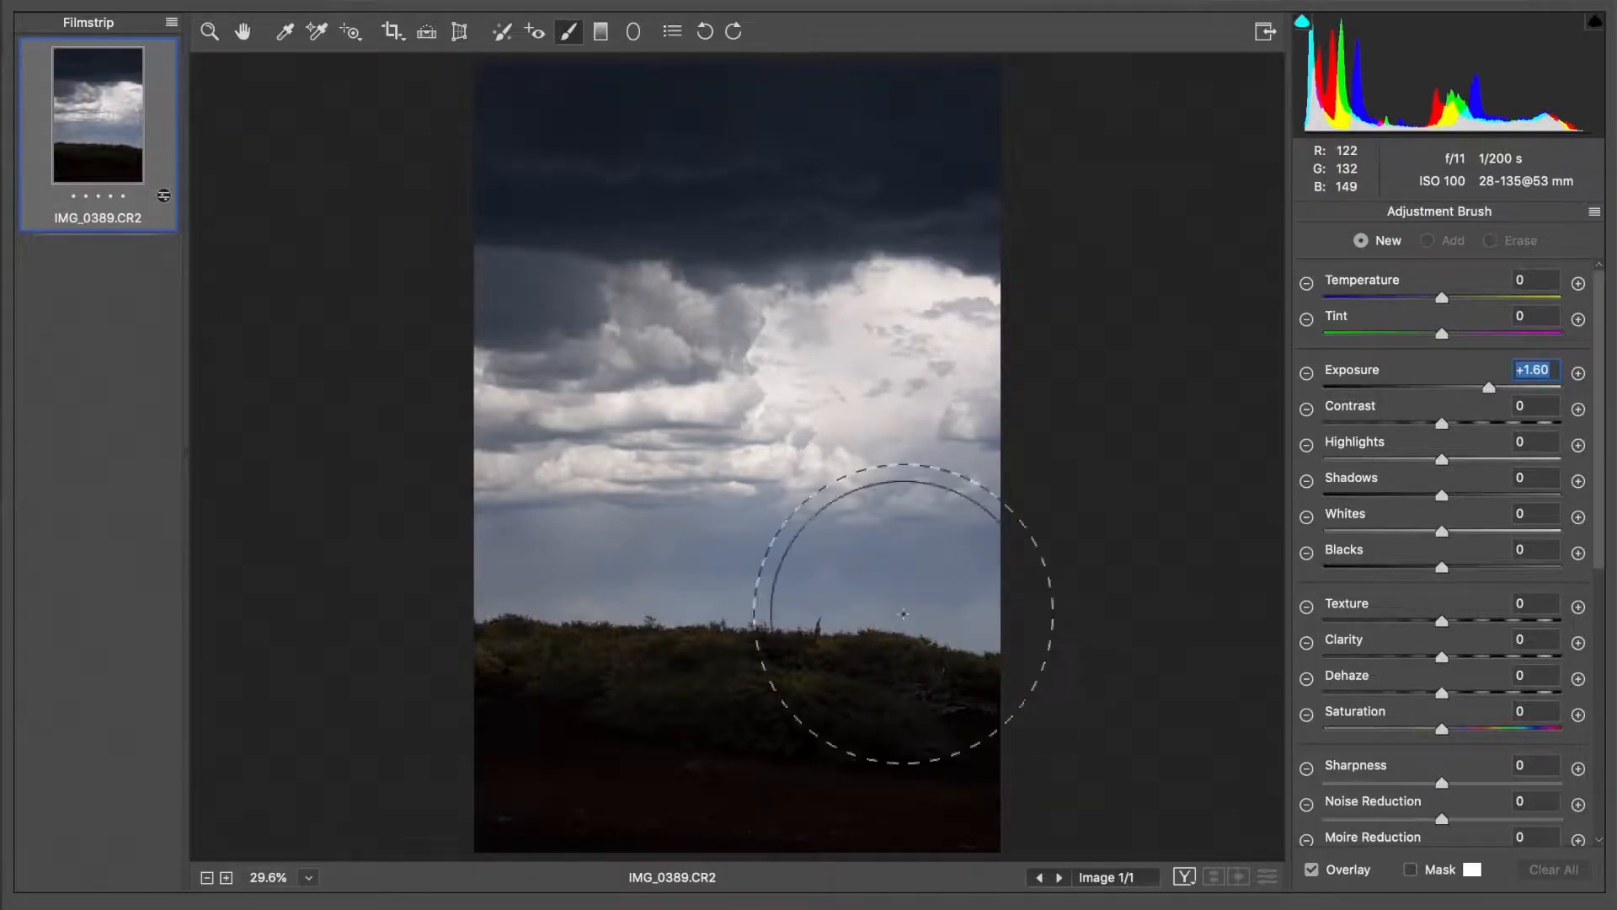
Paint the brighter exposure over the dark ground and bushes in the foreground with a brush size of 38
scroll(1348, 719, down, 10)
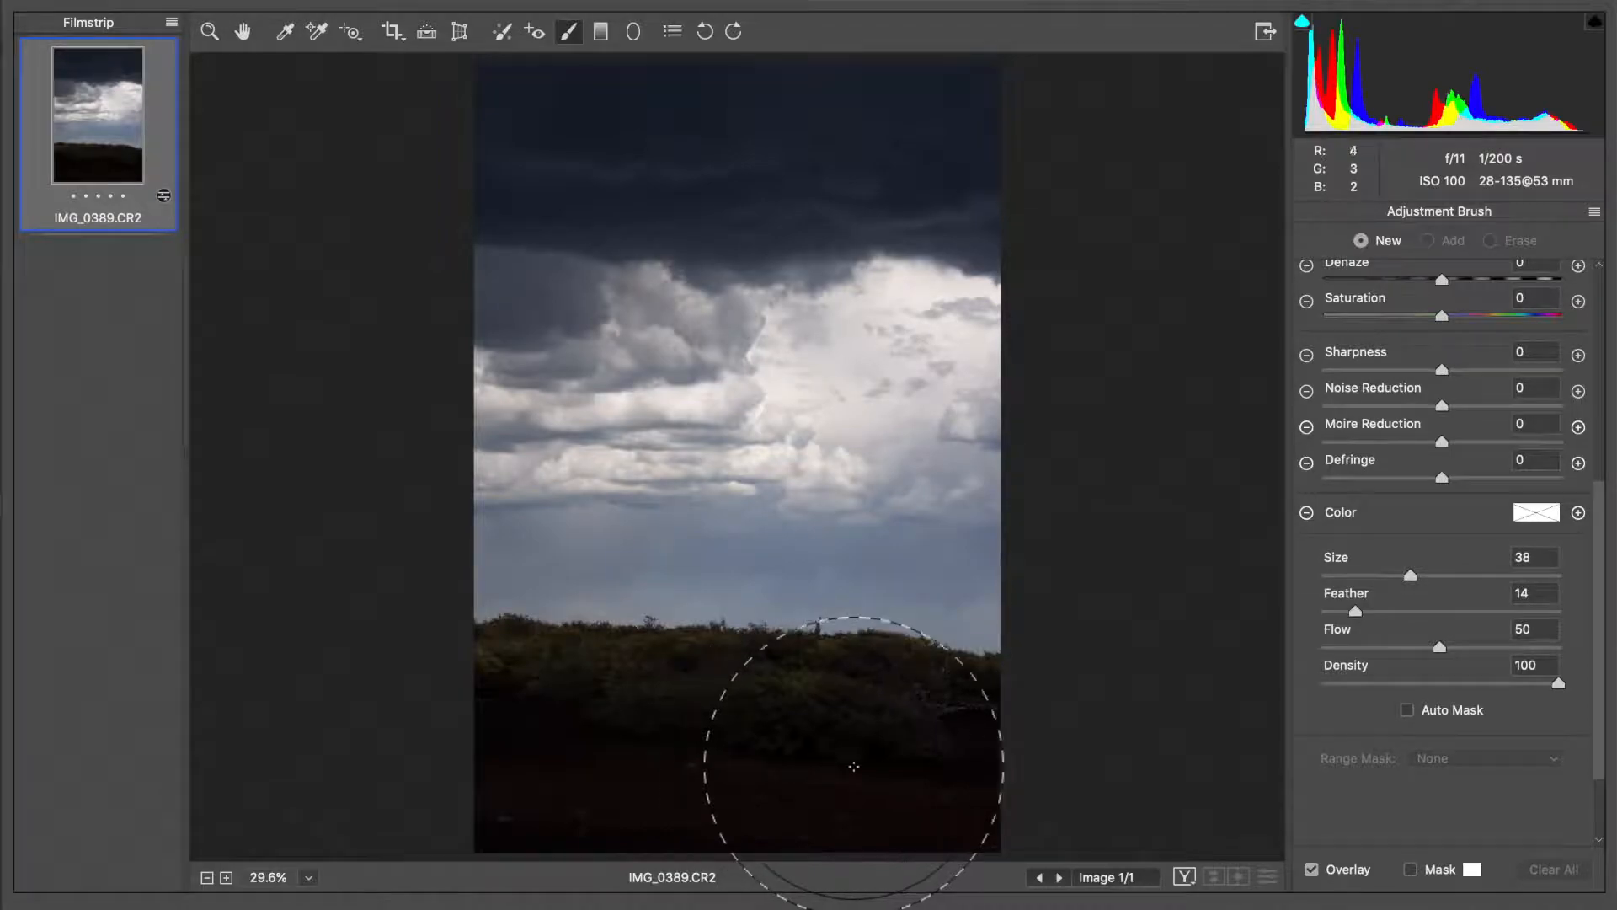
mouse_move(902, 781)
mouse_down()
mouse_move(552, 785)
mouse_move(517, 767)
mouse_up()
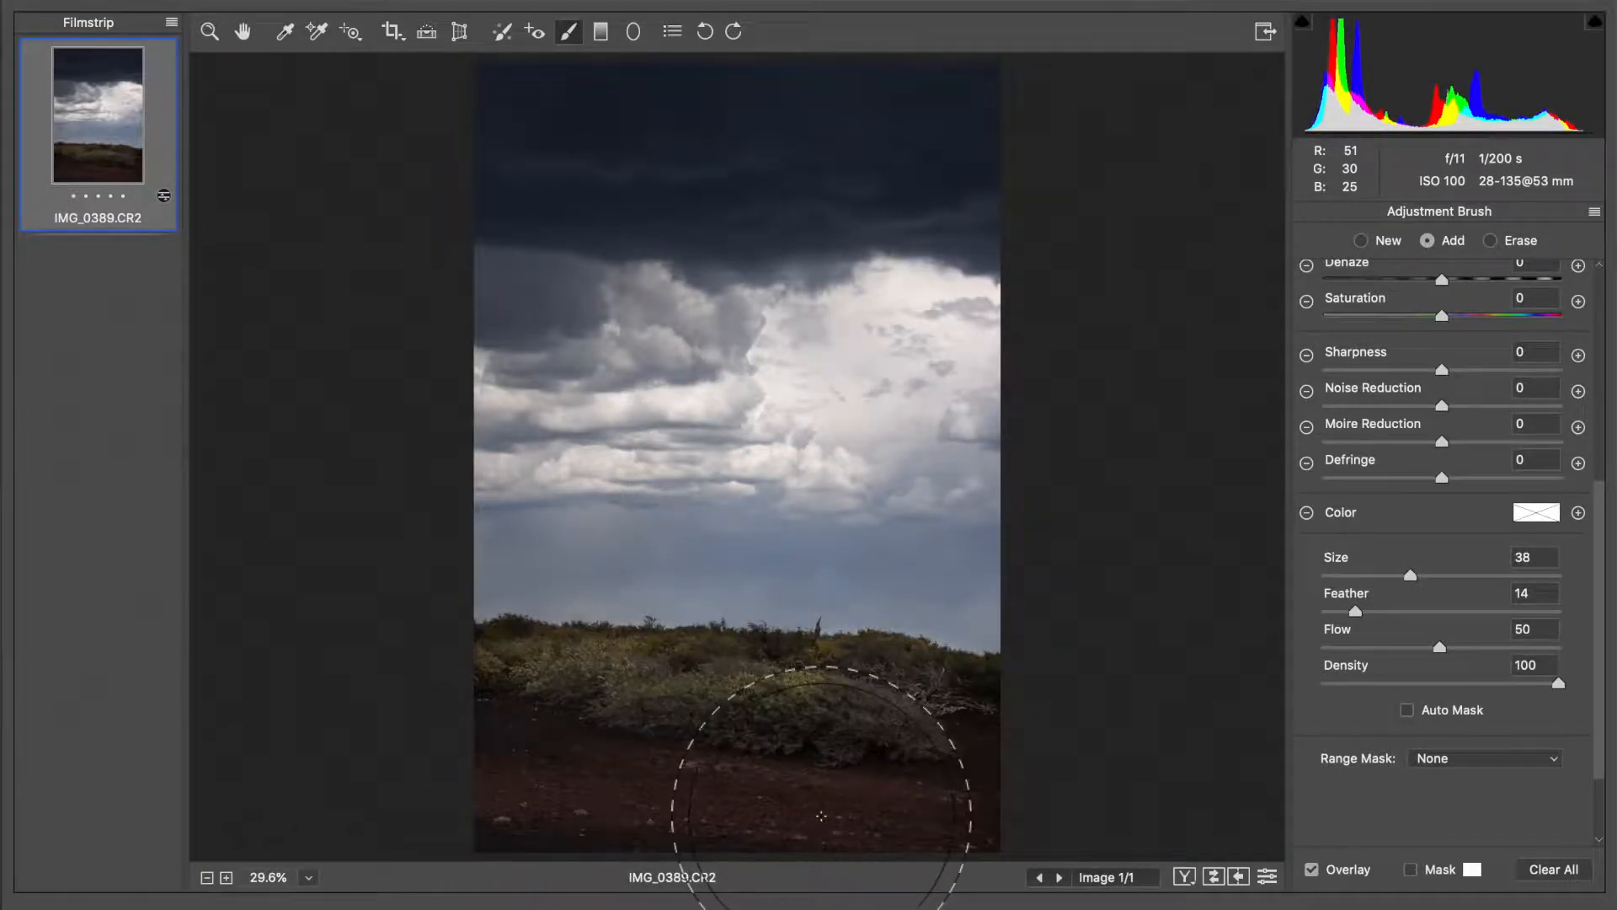
click(921, 771)
Reduce the brush size to 22 and paint the brightening across the band of bushes below the horizon
key(bracketleft)
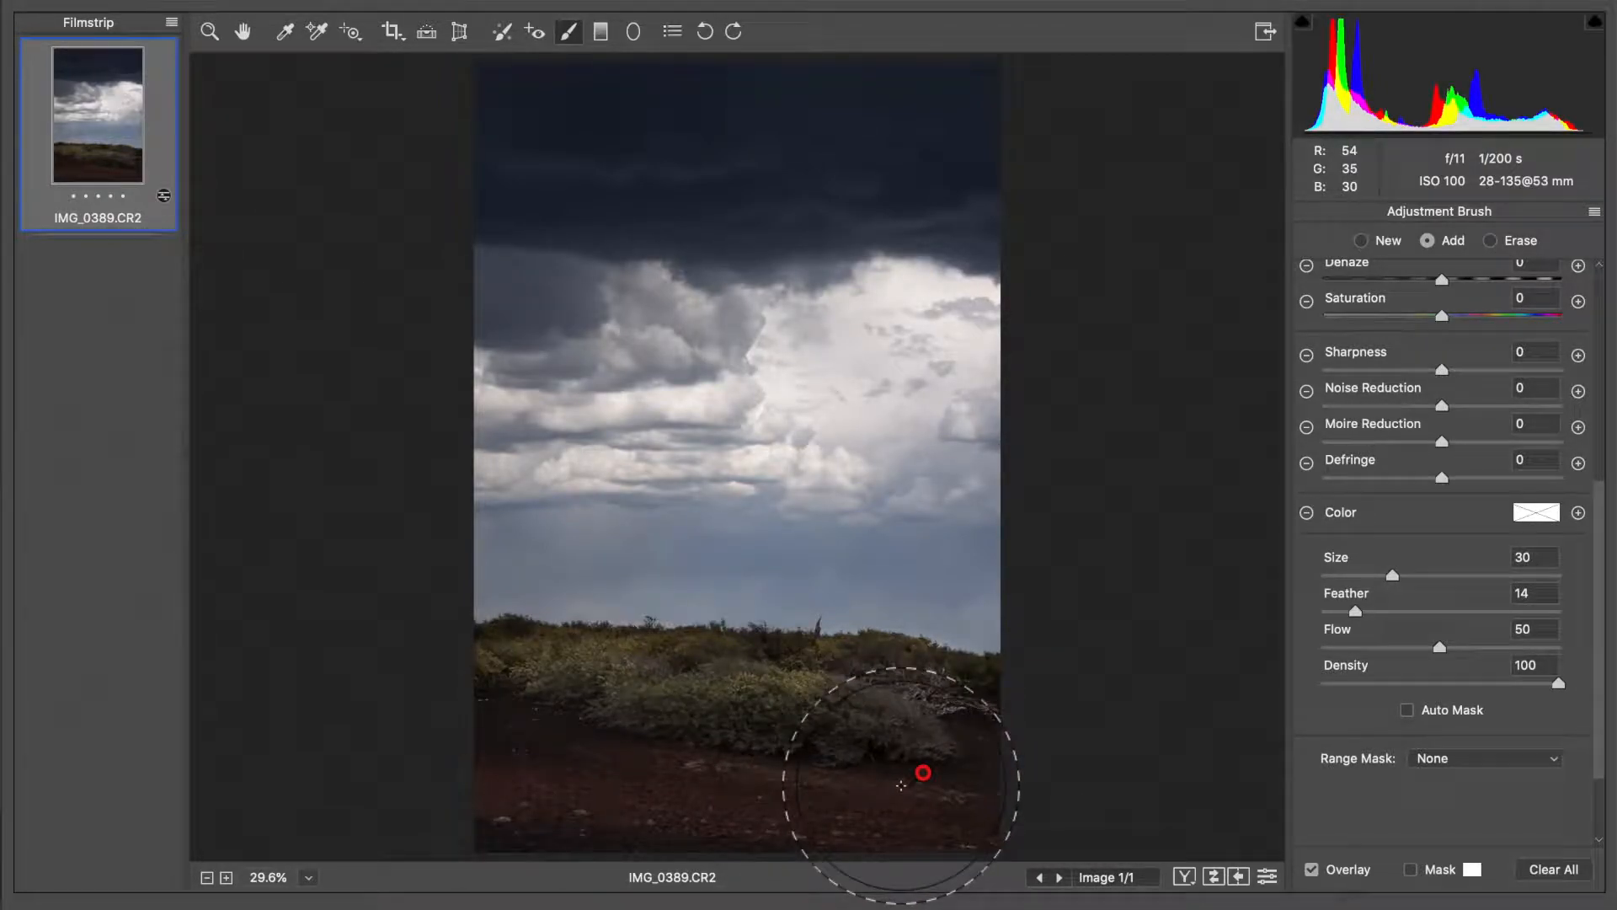
key(bracketleft)
key(bracketleft)
key(bracketleft)
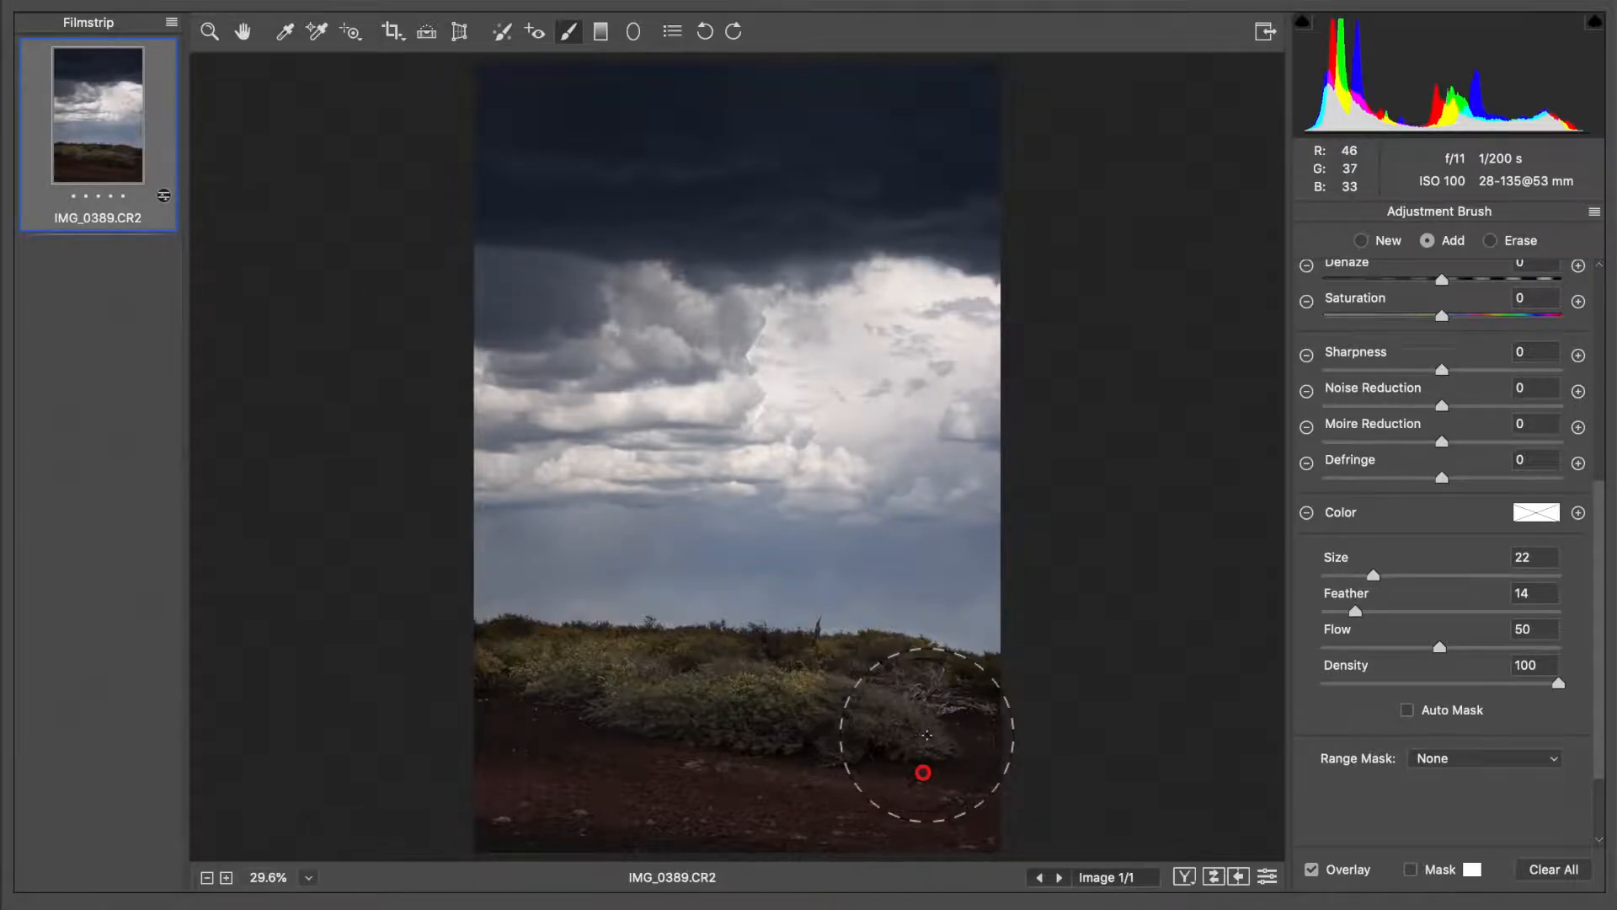
drag(937, 733, 507, 707)
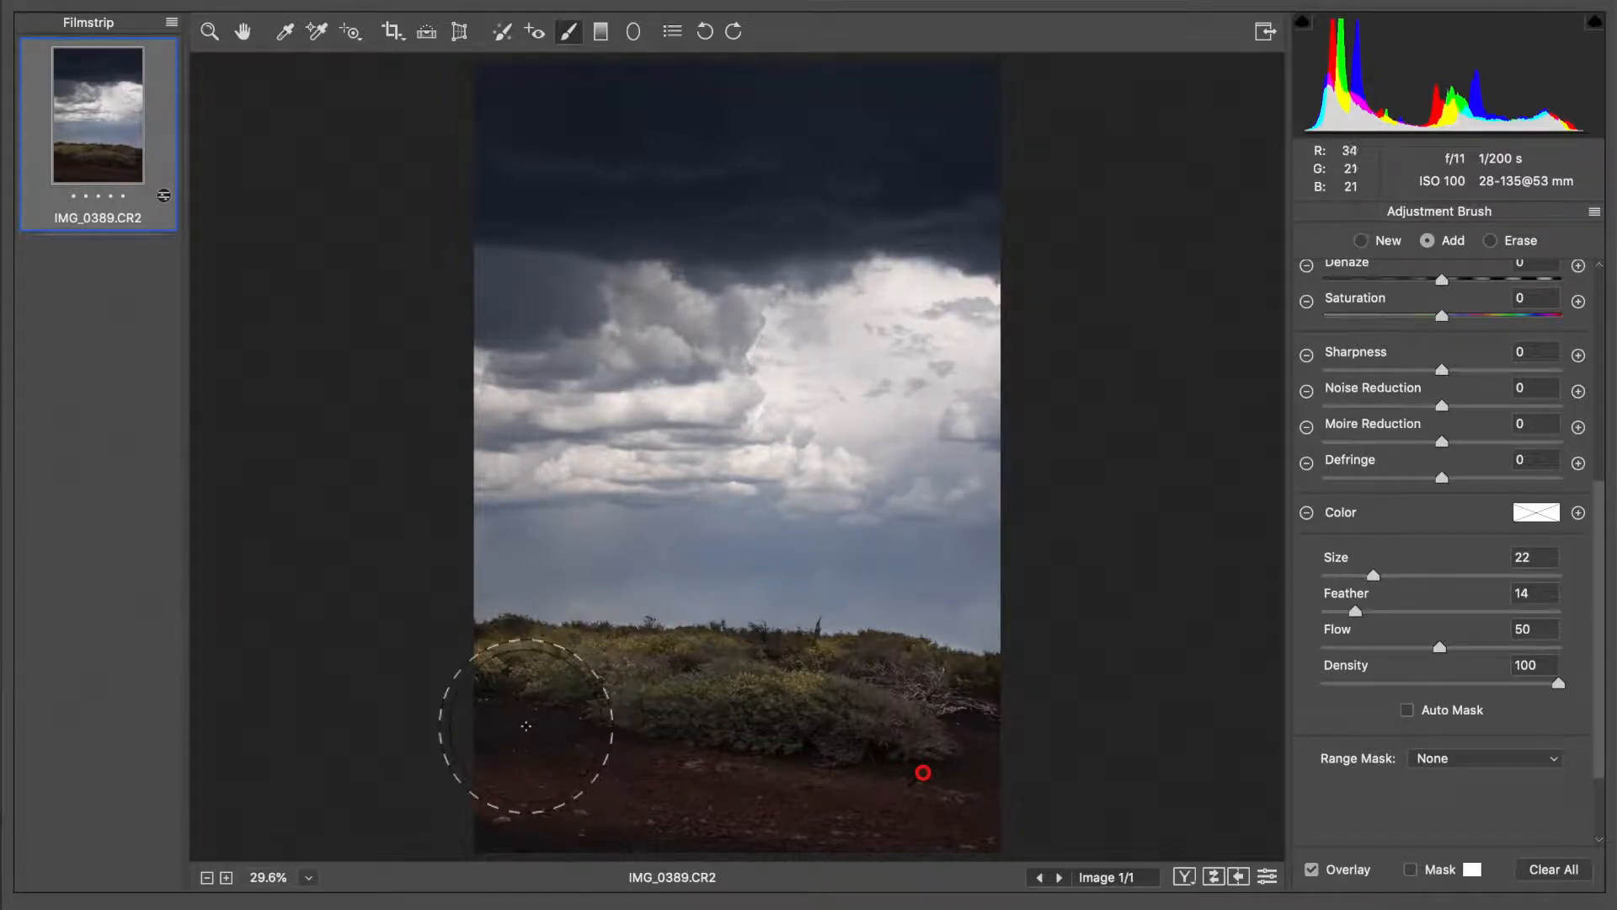
Reduce the brush size to 14 and display the photo at 100% for close work on the bushes
key(bracketleft)
key(bracketleft)
key(bracketleft)
key(bracketleft)
click(308, 877)
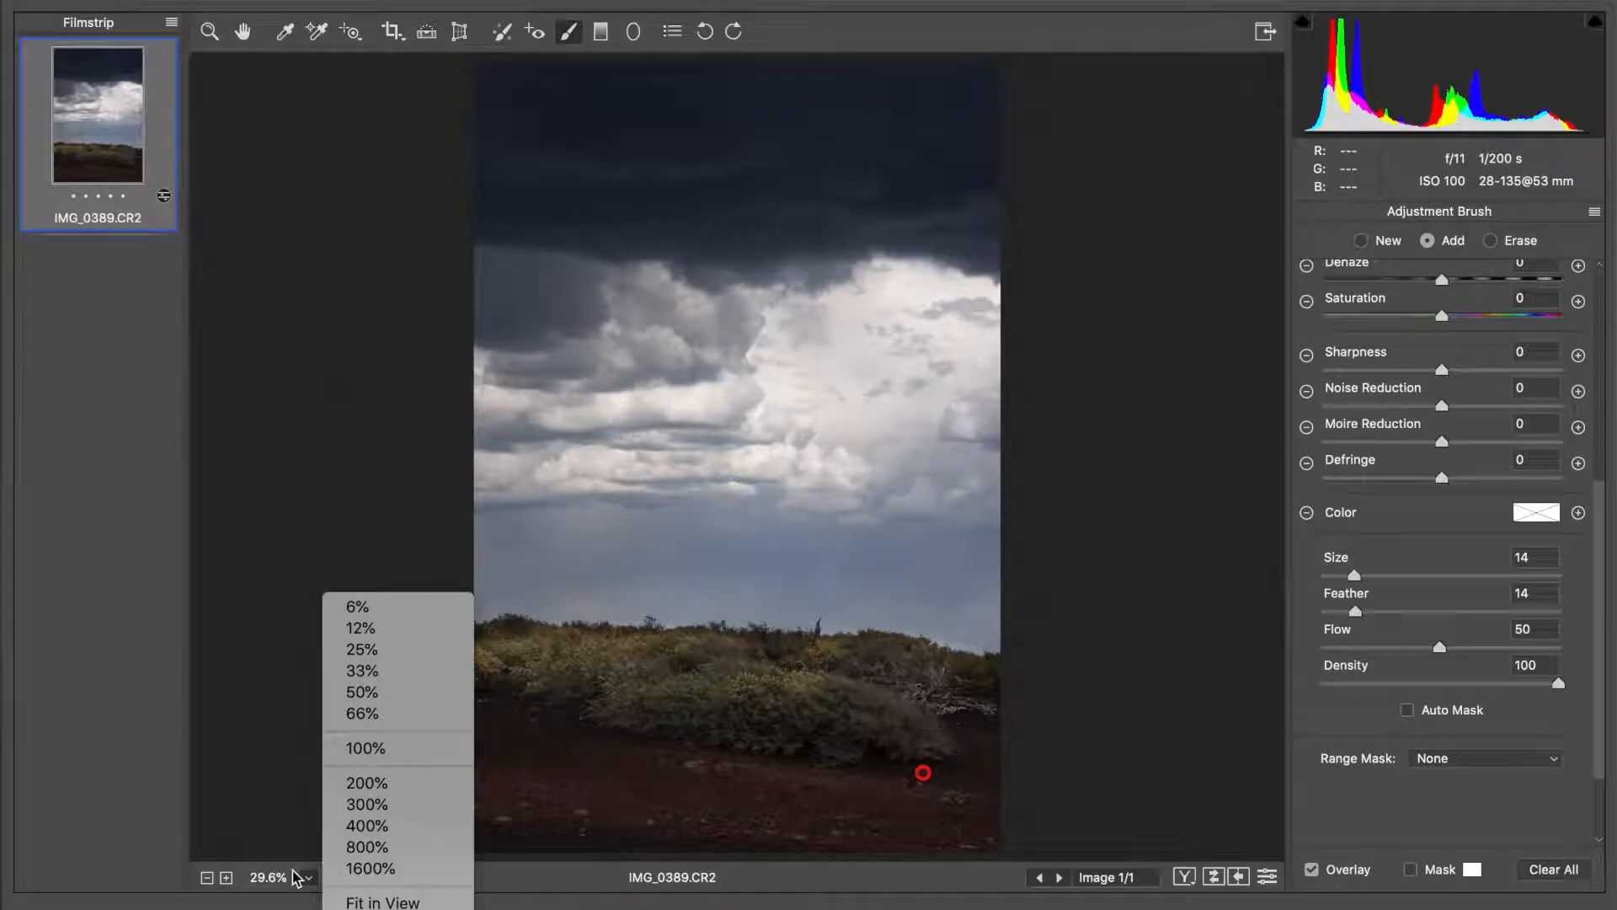
click(388, 763)
Examine the brushed bushes along the whole horizon at 100% and return to viewing the full photo
scroll(541, 660, down, 10)
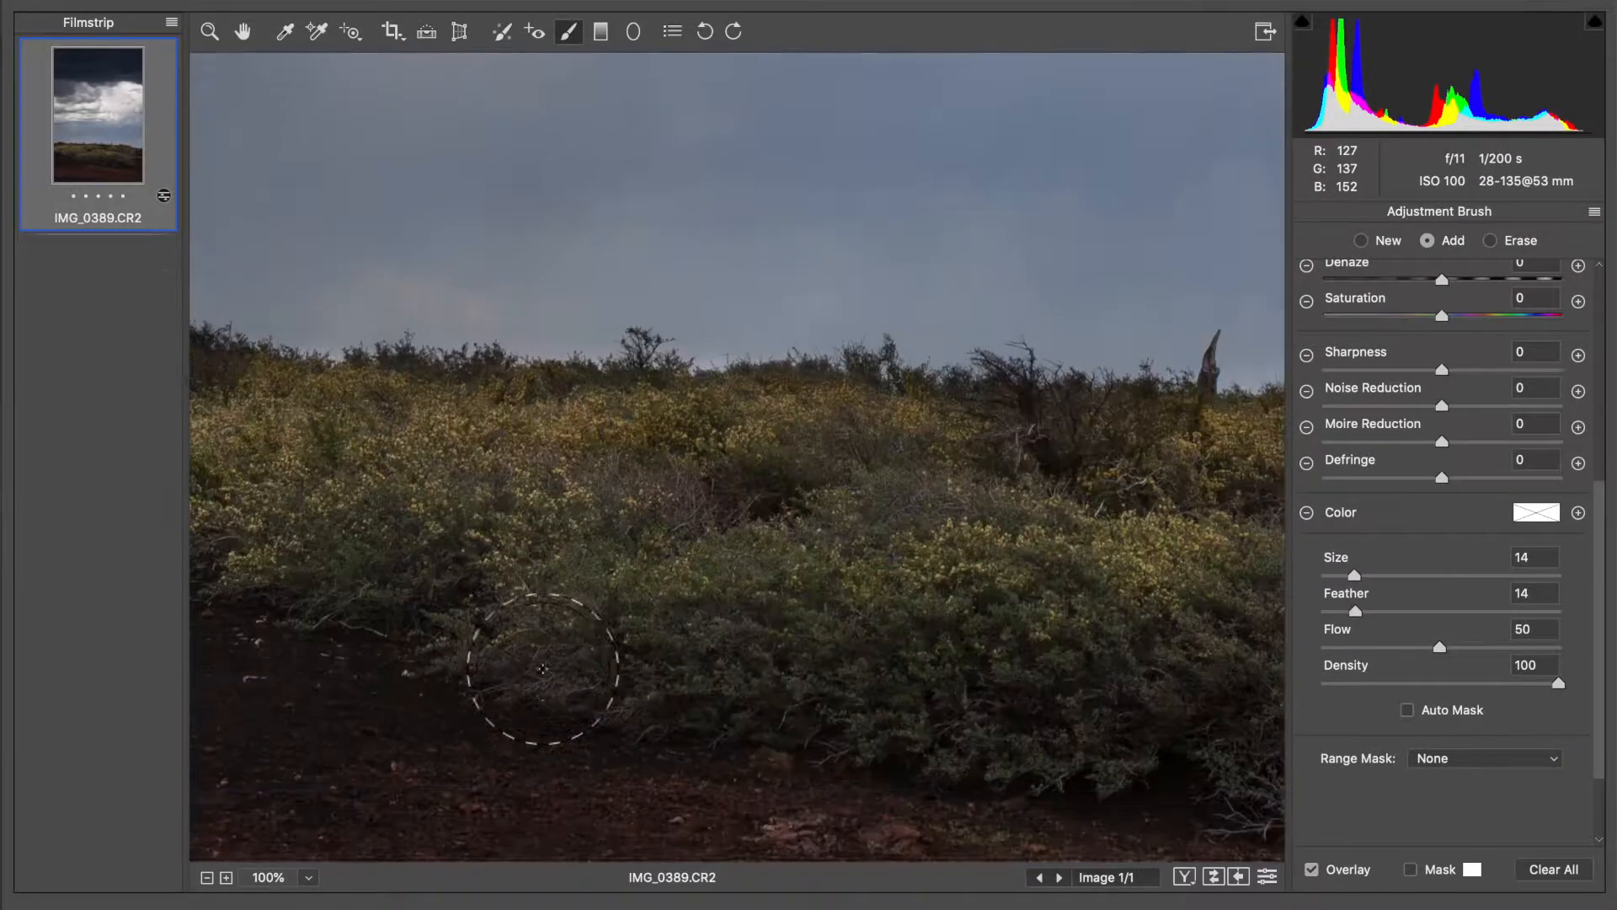
scroll(541, 668, up, 3)
scroll(542, 668, left, 3)
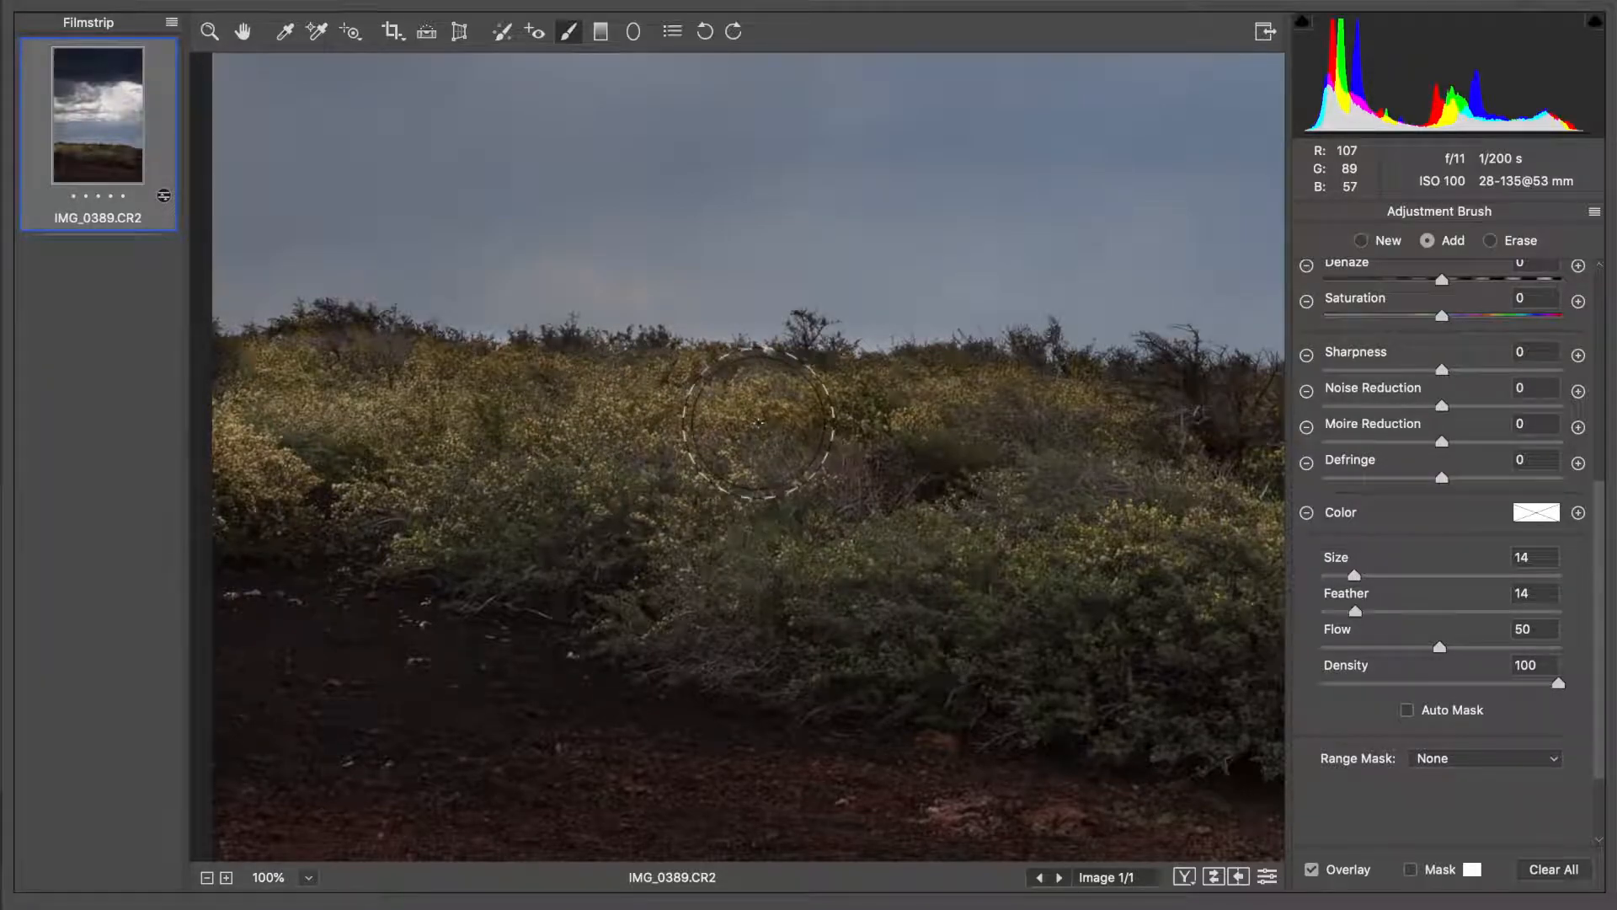
scroll(913, 444, right, 7)
scroll(913, 444, right, 1)
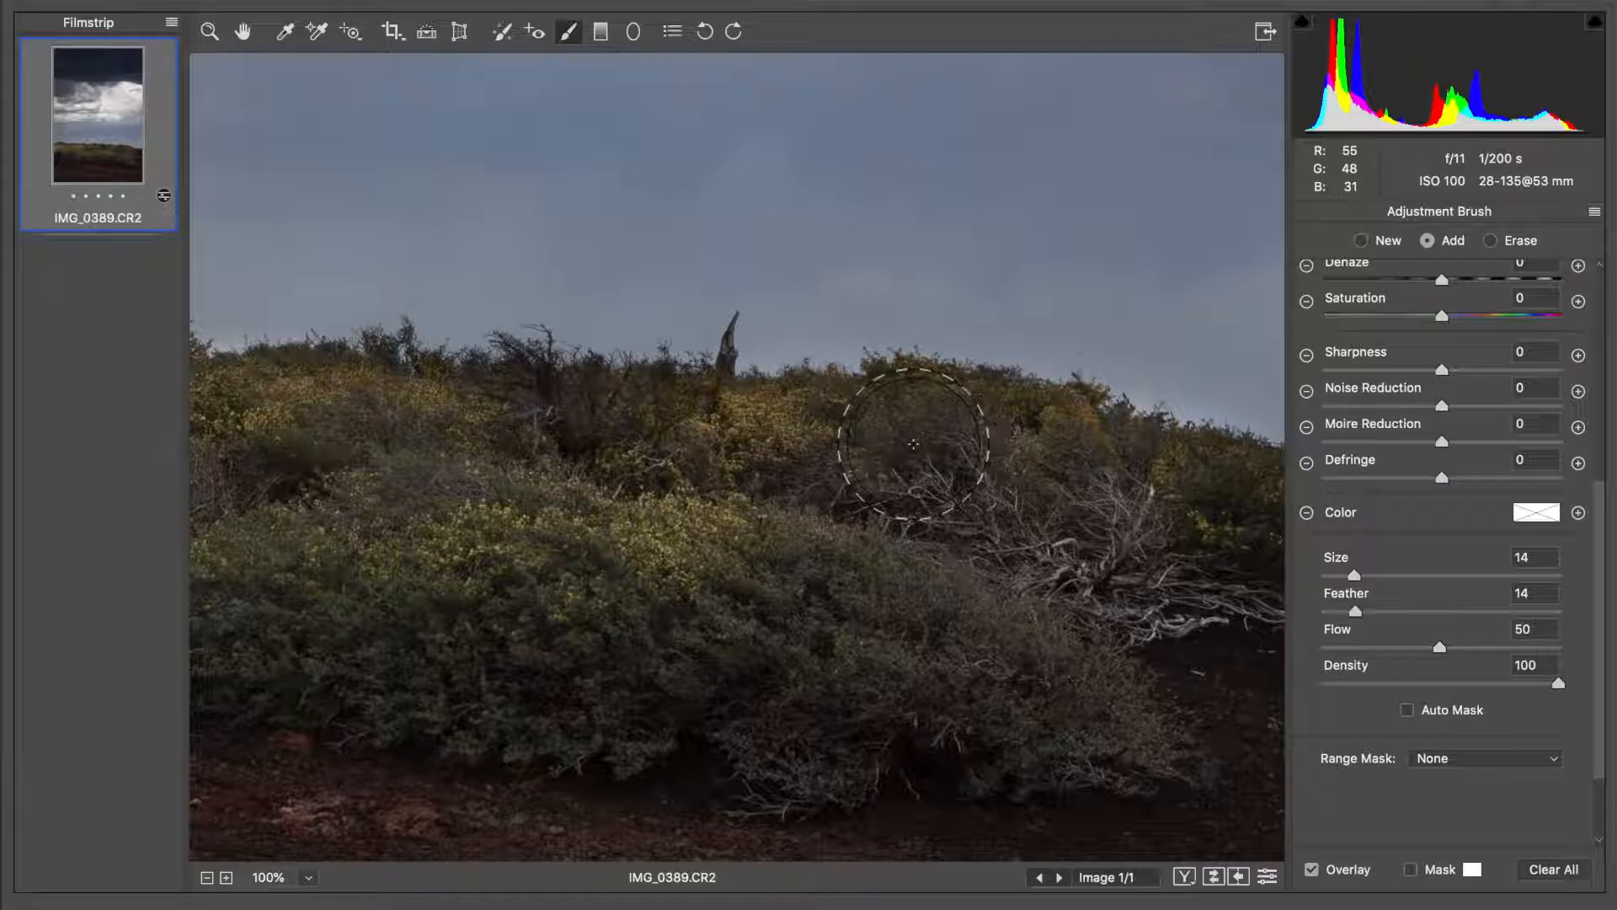
scroll(913, 444, right, 2)
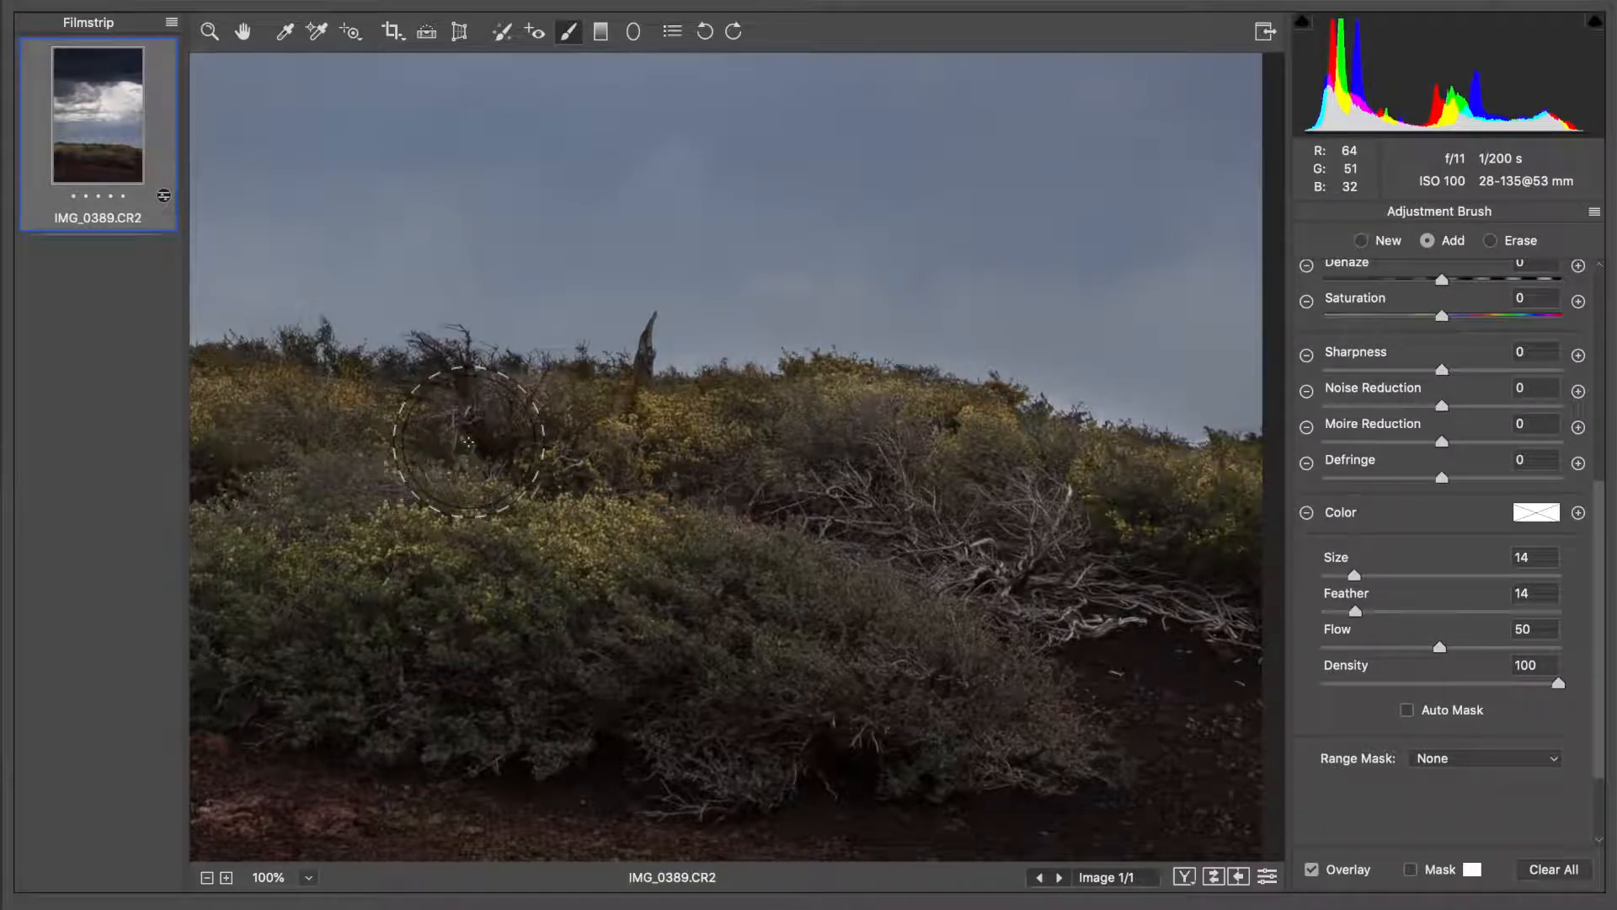
scroll(468, 443, left, 5)
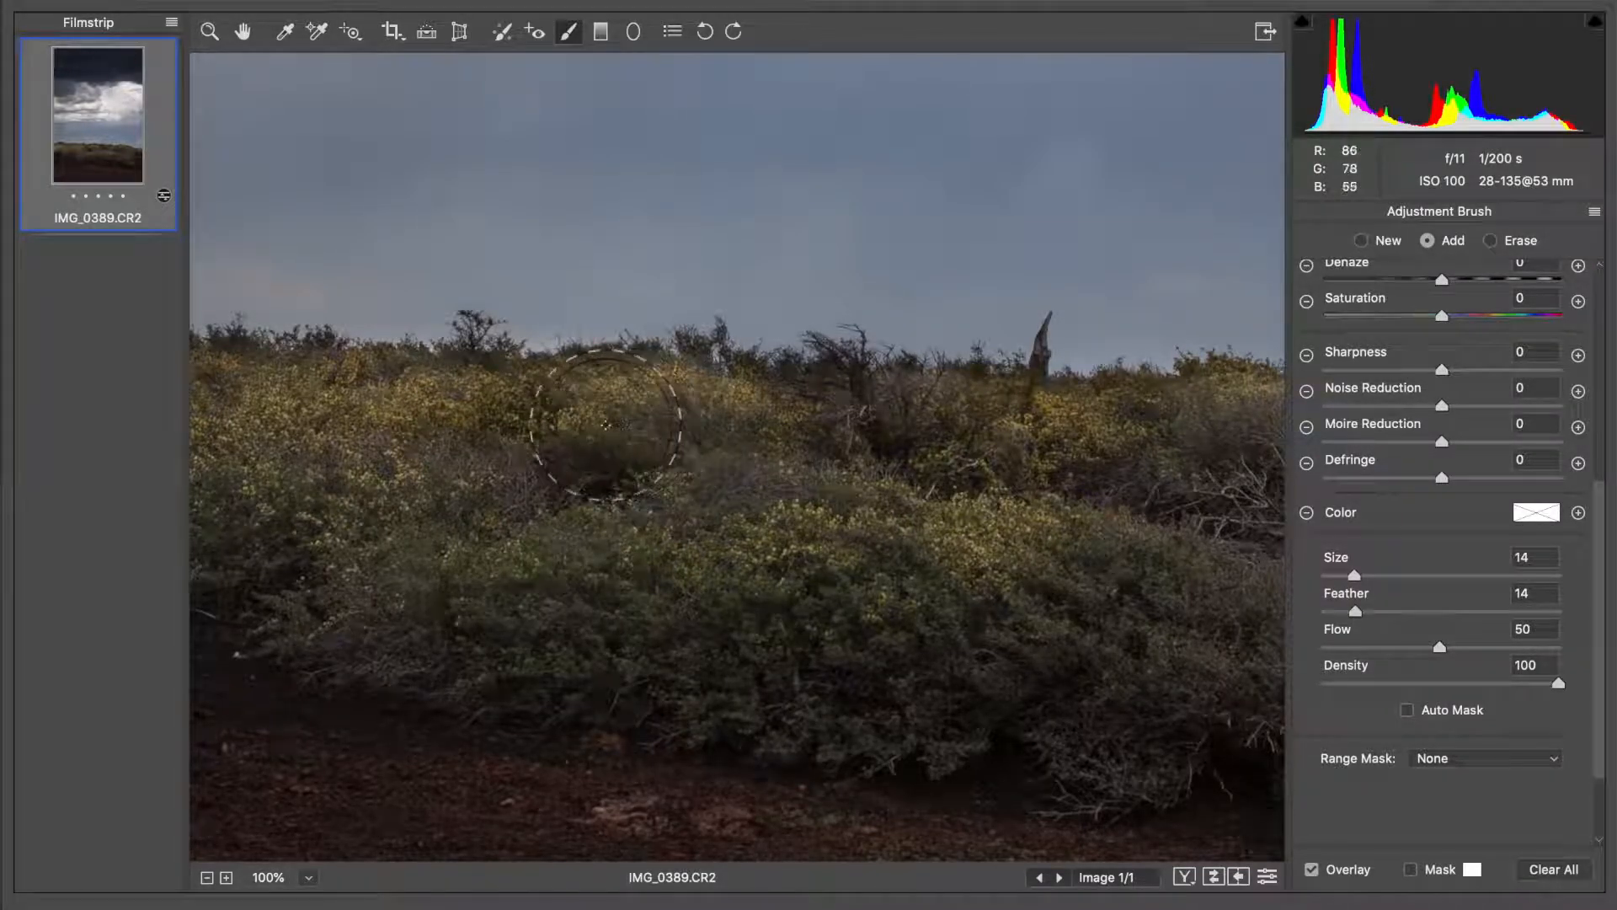
scroll(389, 451, left, 3)
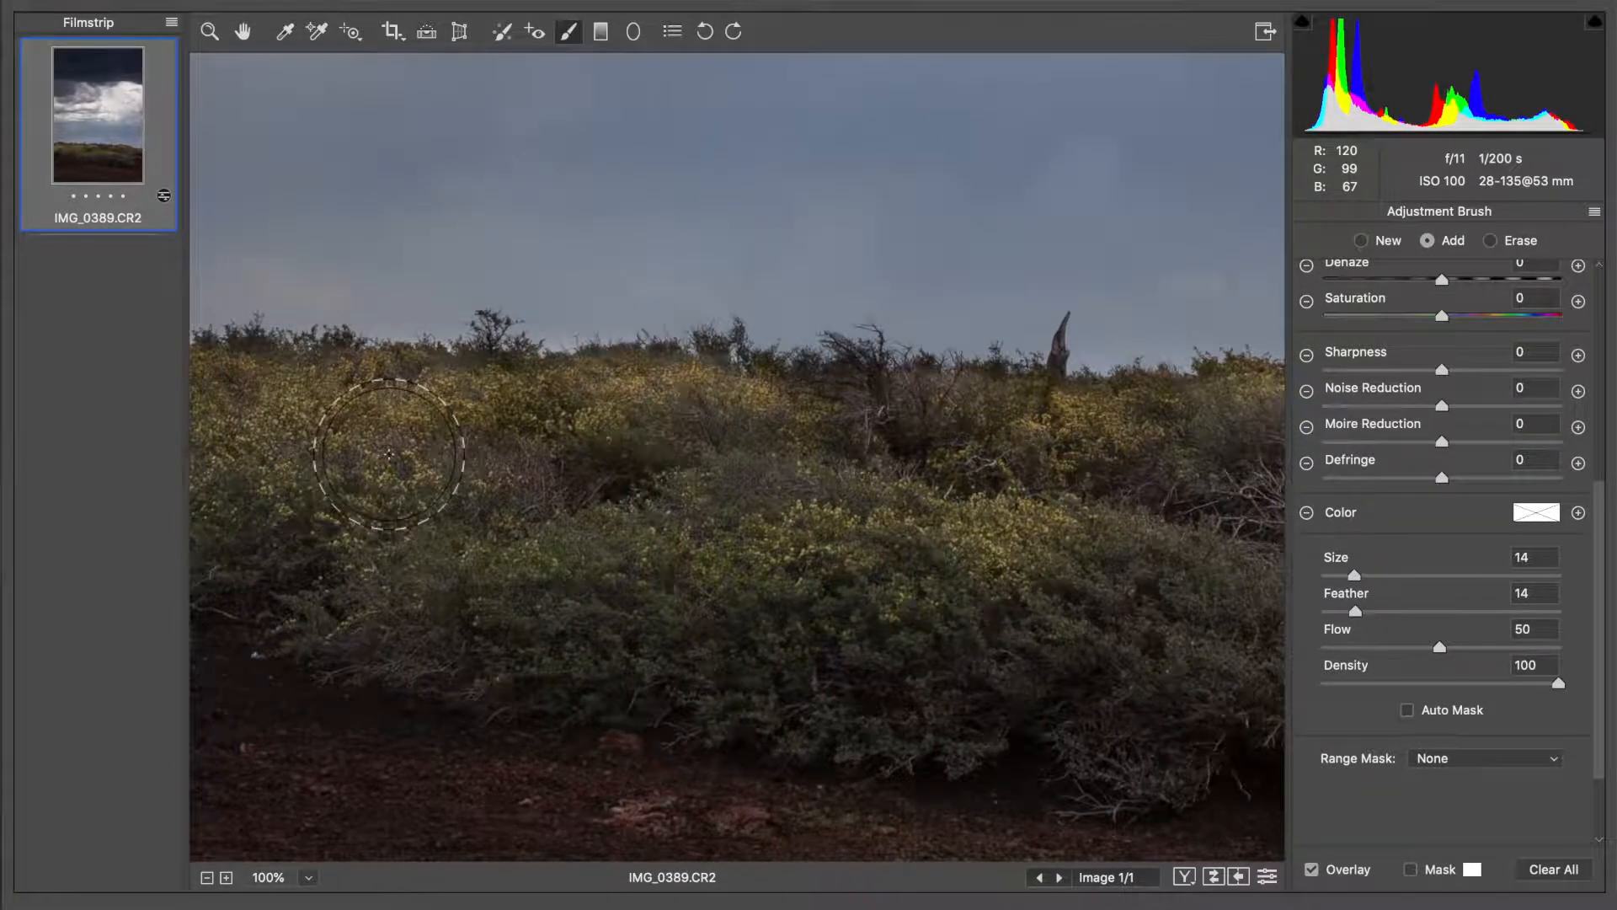
scroll(390, 455, left, 2)
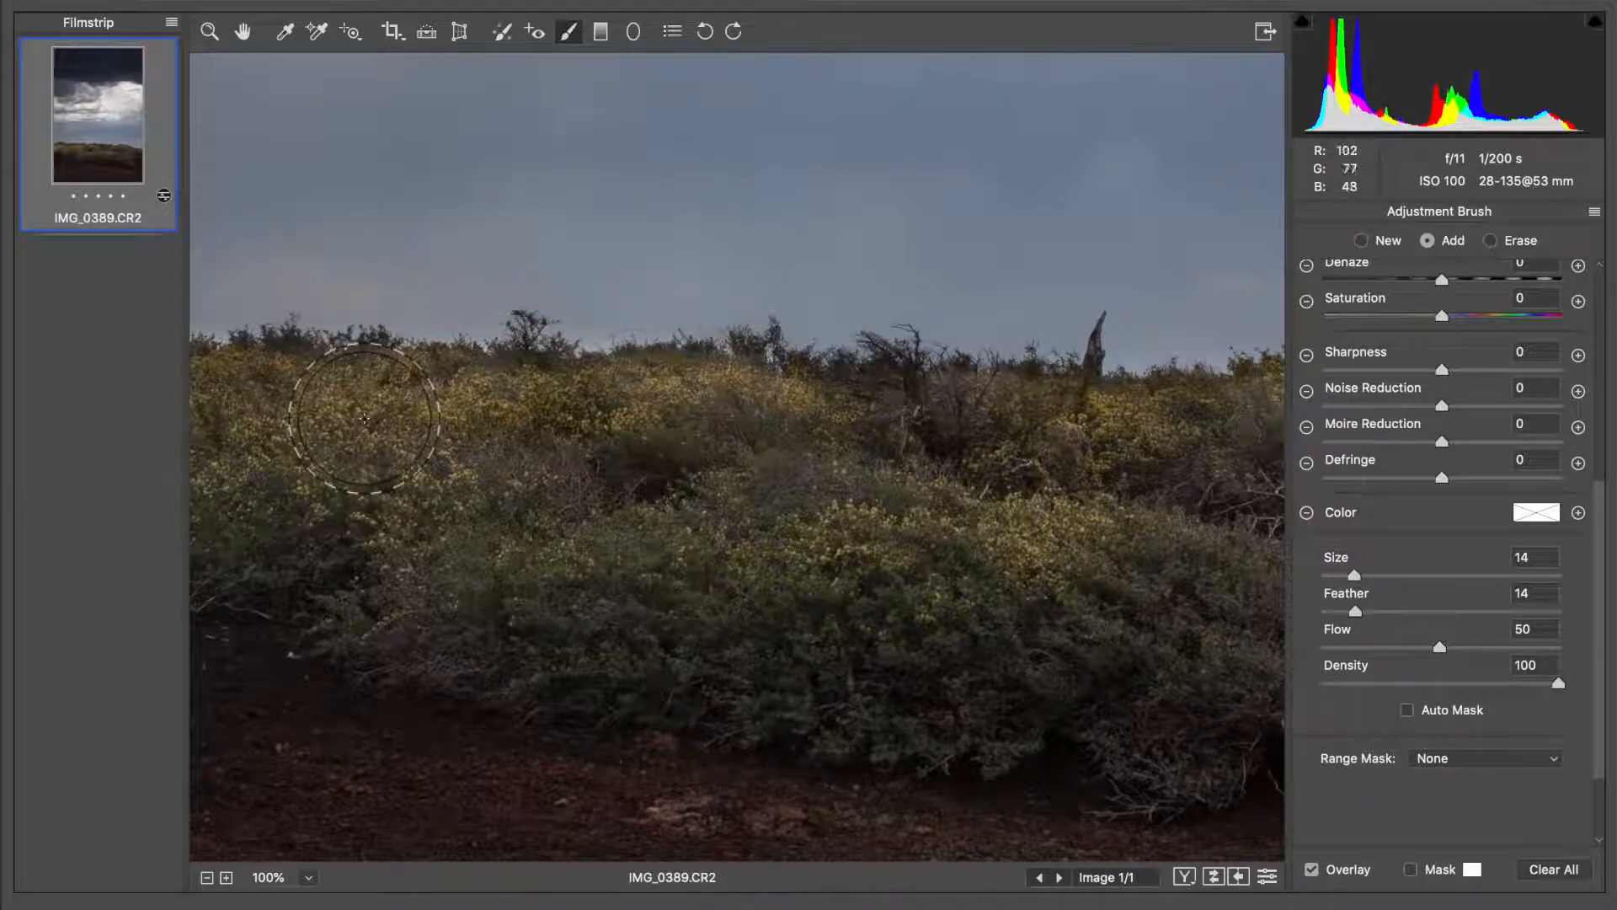
scroll(290, 413, left, 3)
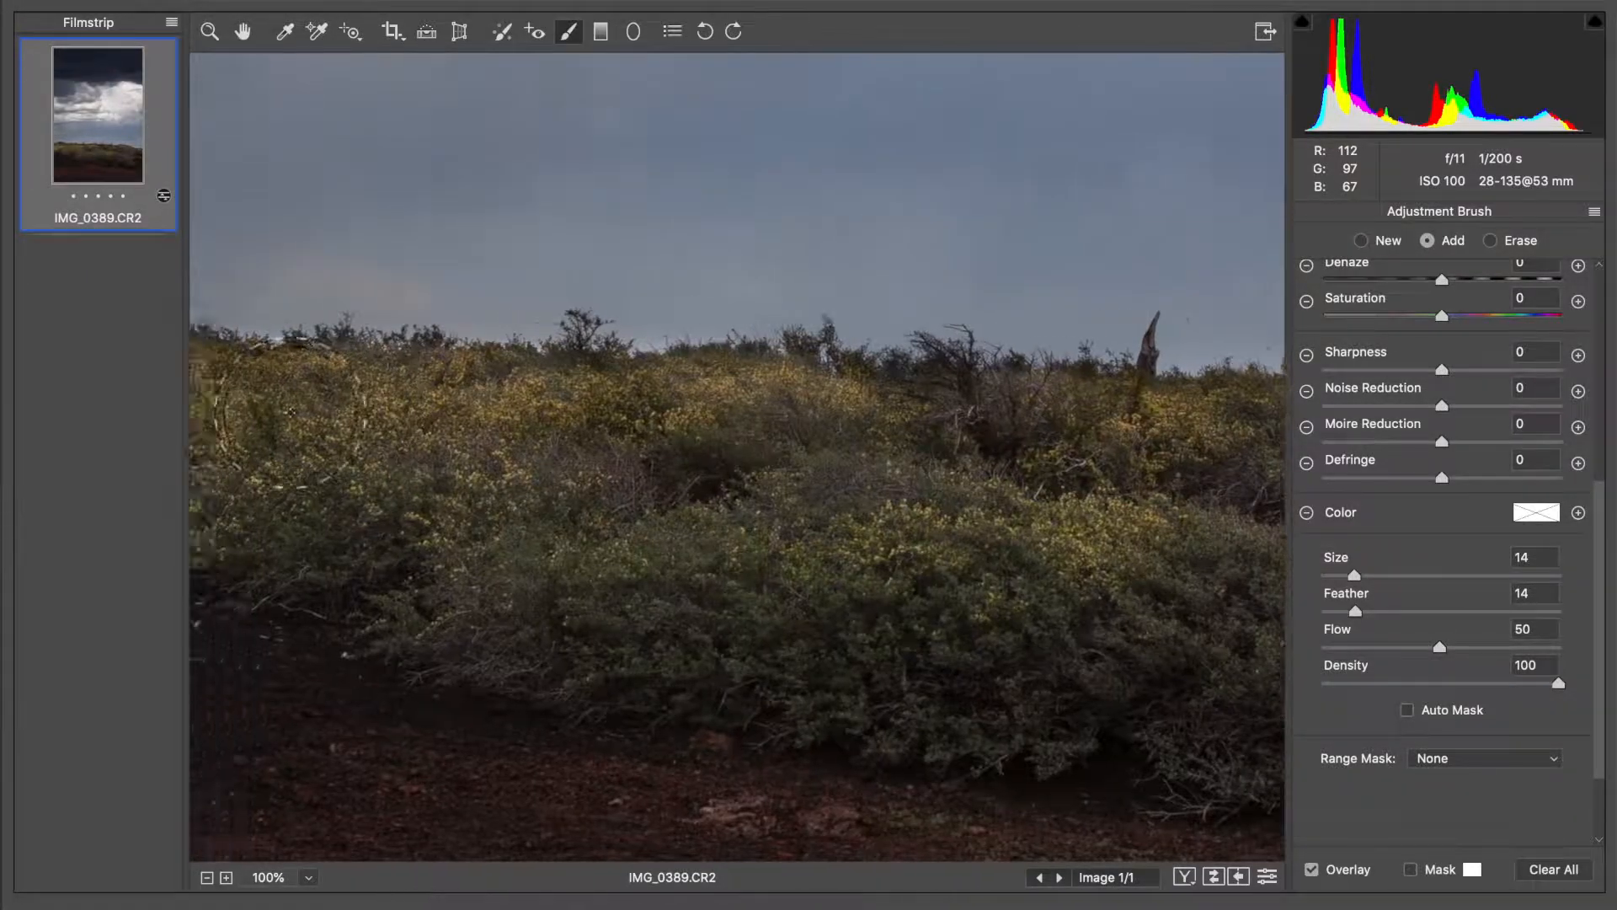
scroll(291, 413, left, 3)
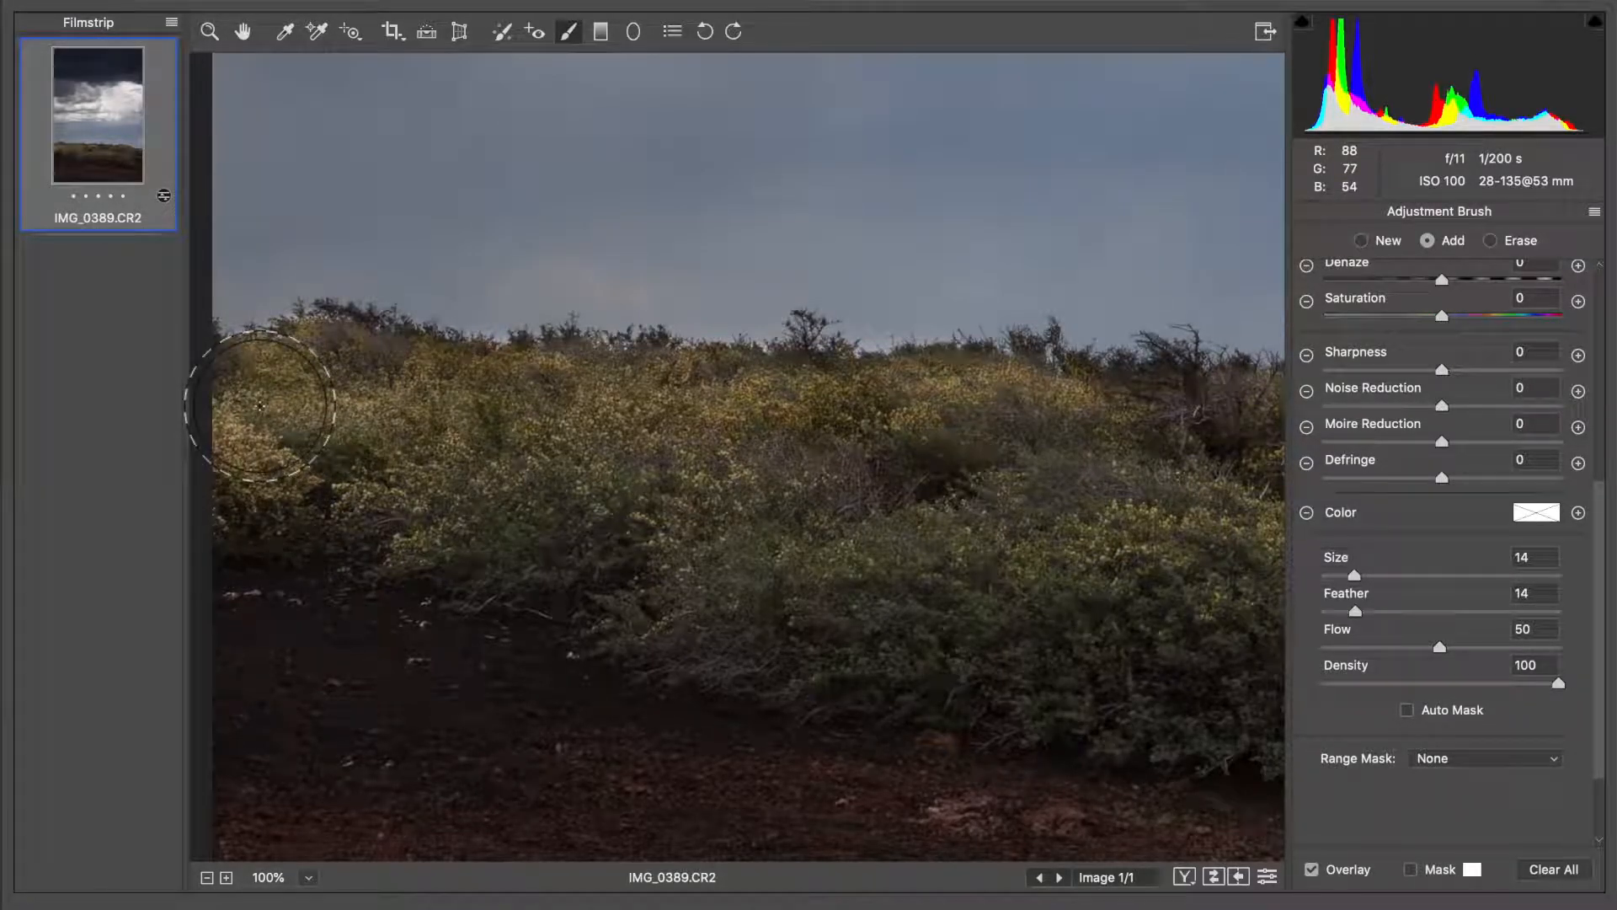
click(304, 878)
click(358, 894)
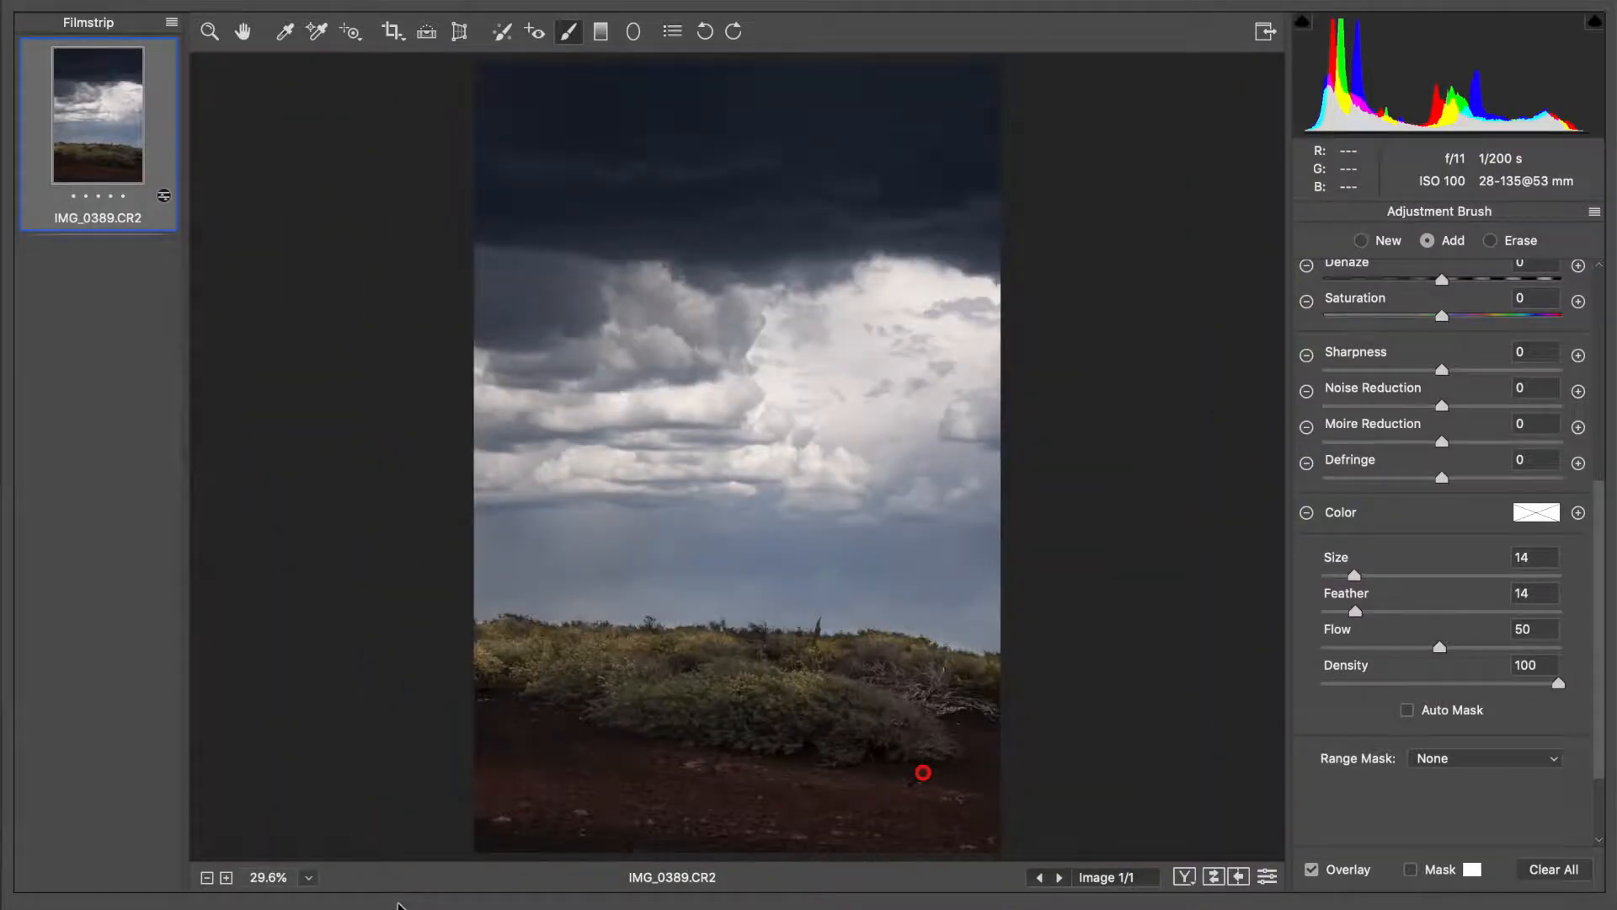
Set the brushed foreground's exposure to +2.00 and leave the Adjustment Brush
scroll(1456, 474, up, 8)
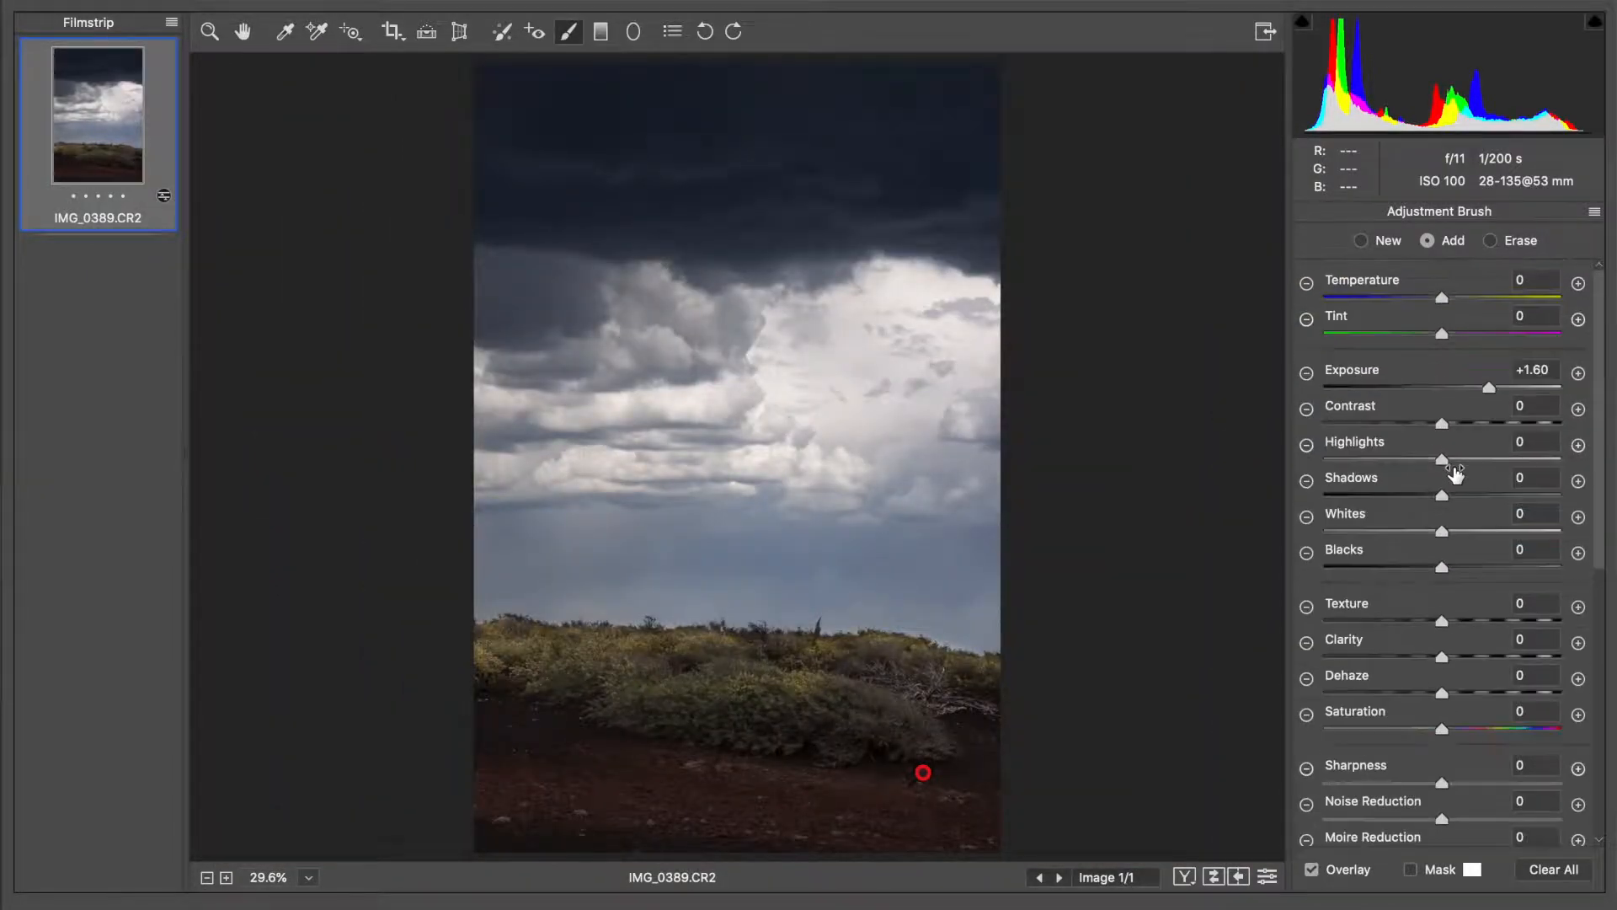
click(1499, 387)
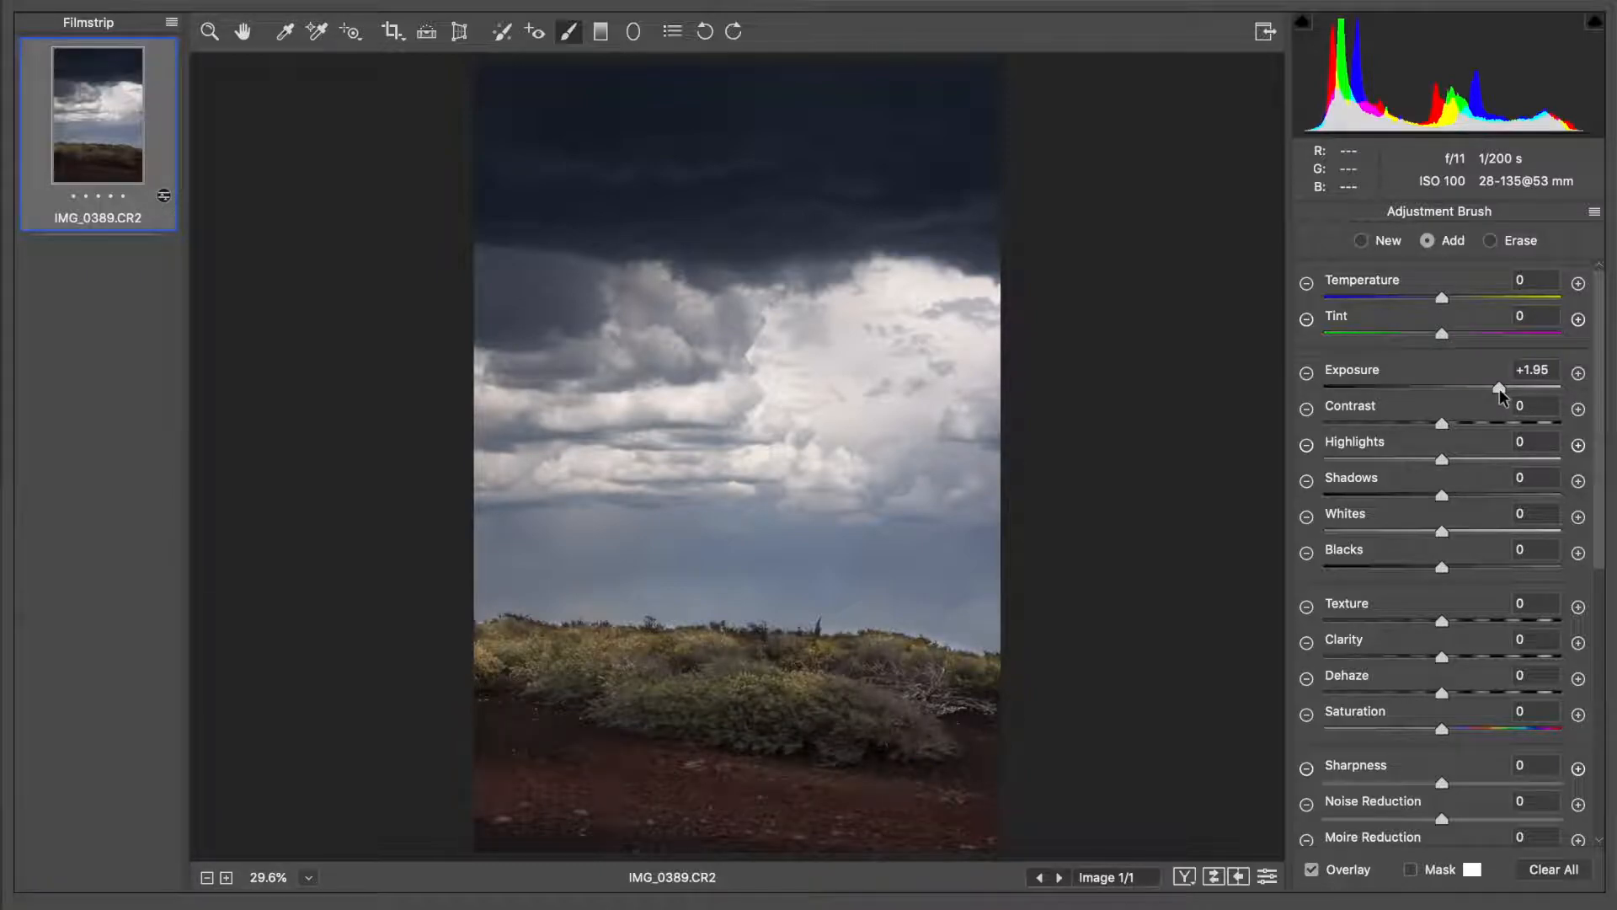
drag(1500, 388, 1501, 388)
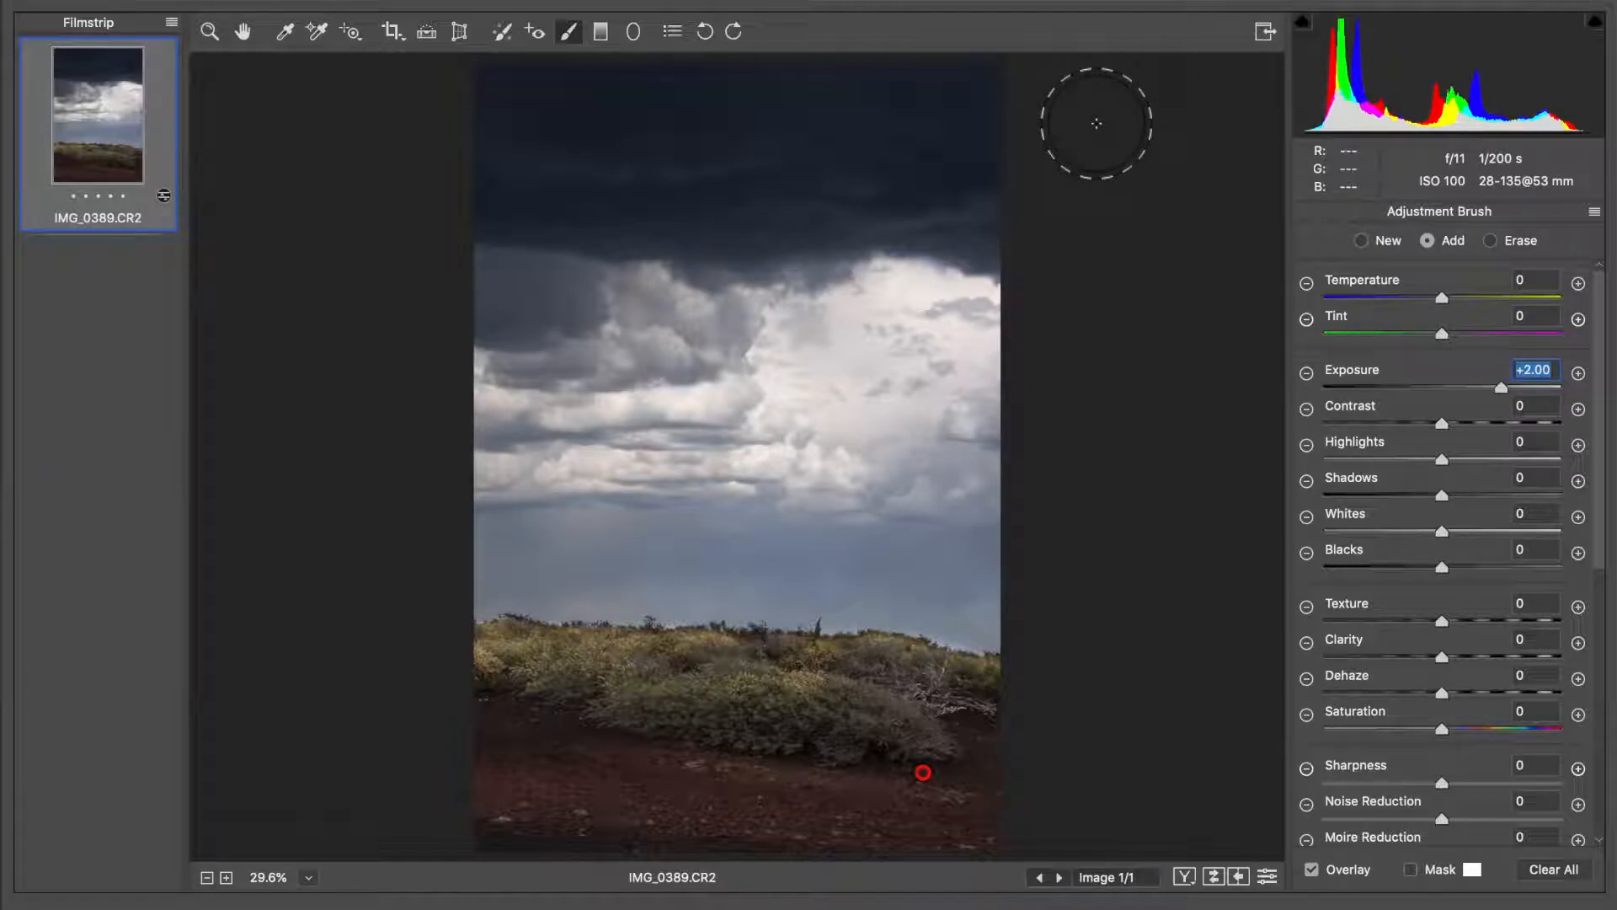
click(254, 28)
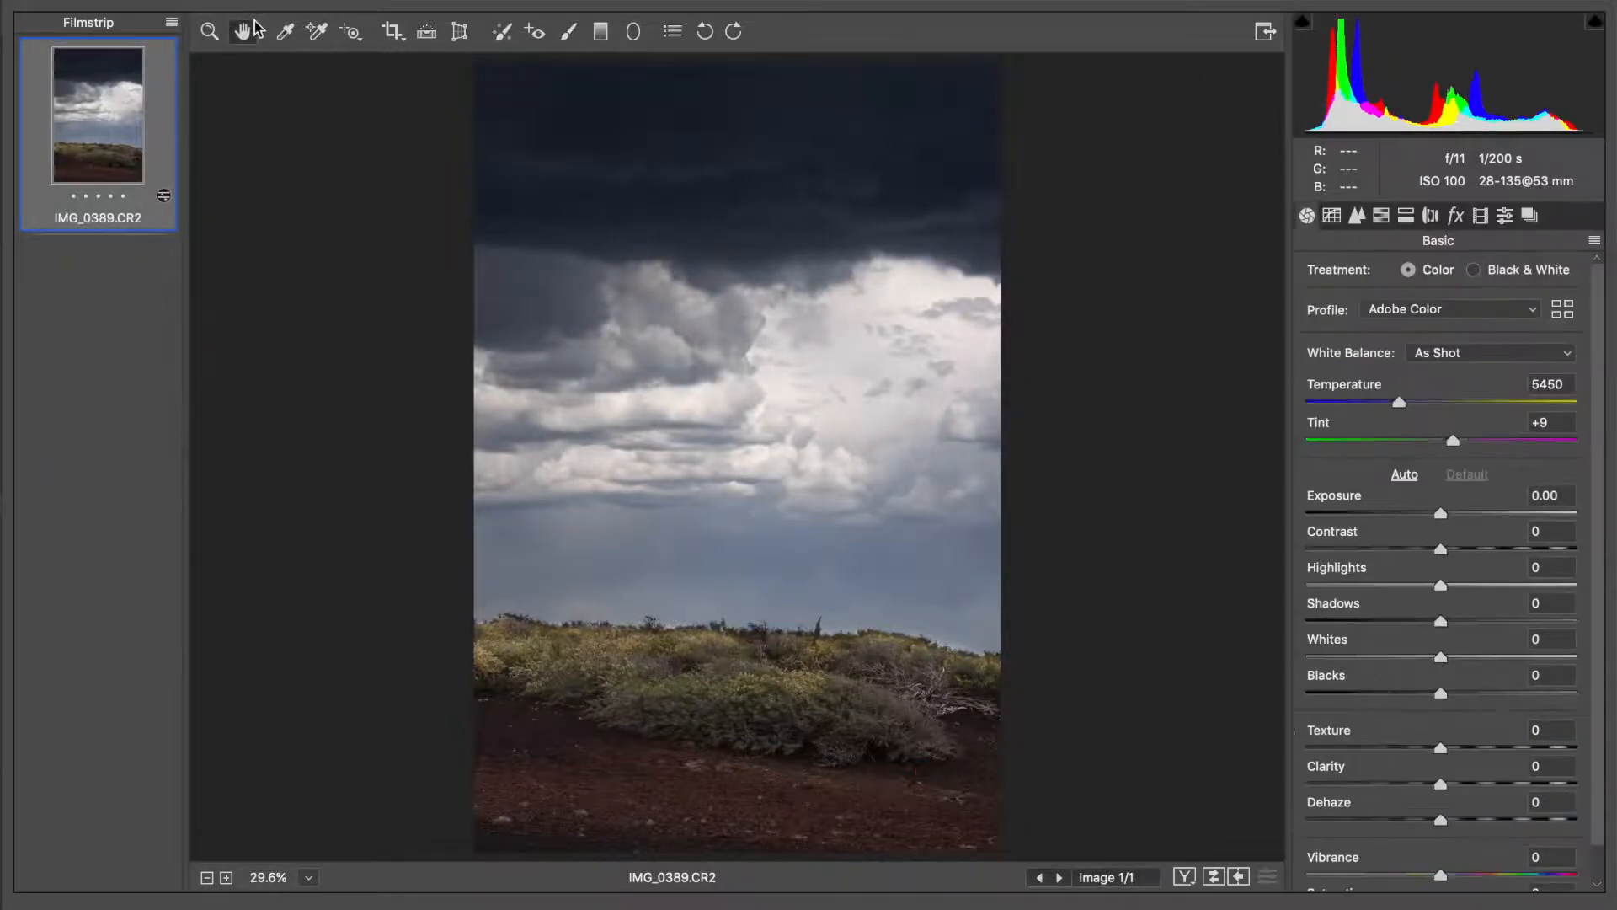
Try a strong overall saturation boost beyond +63 and reset the saturation to 0
scroll(1496, 722, down, 1)
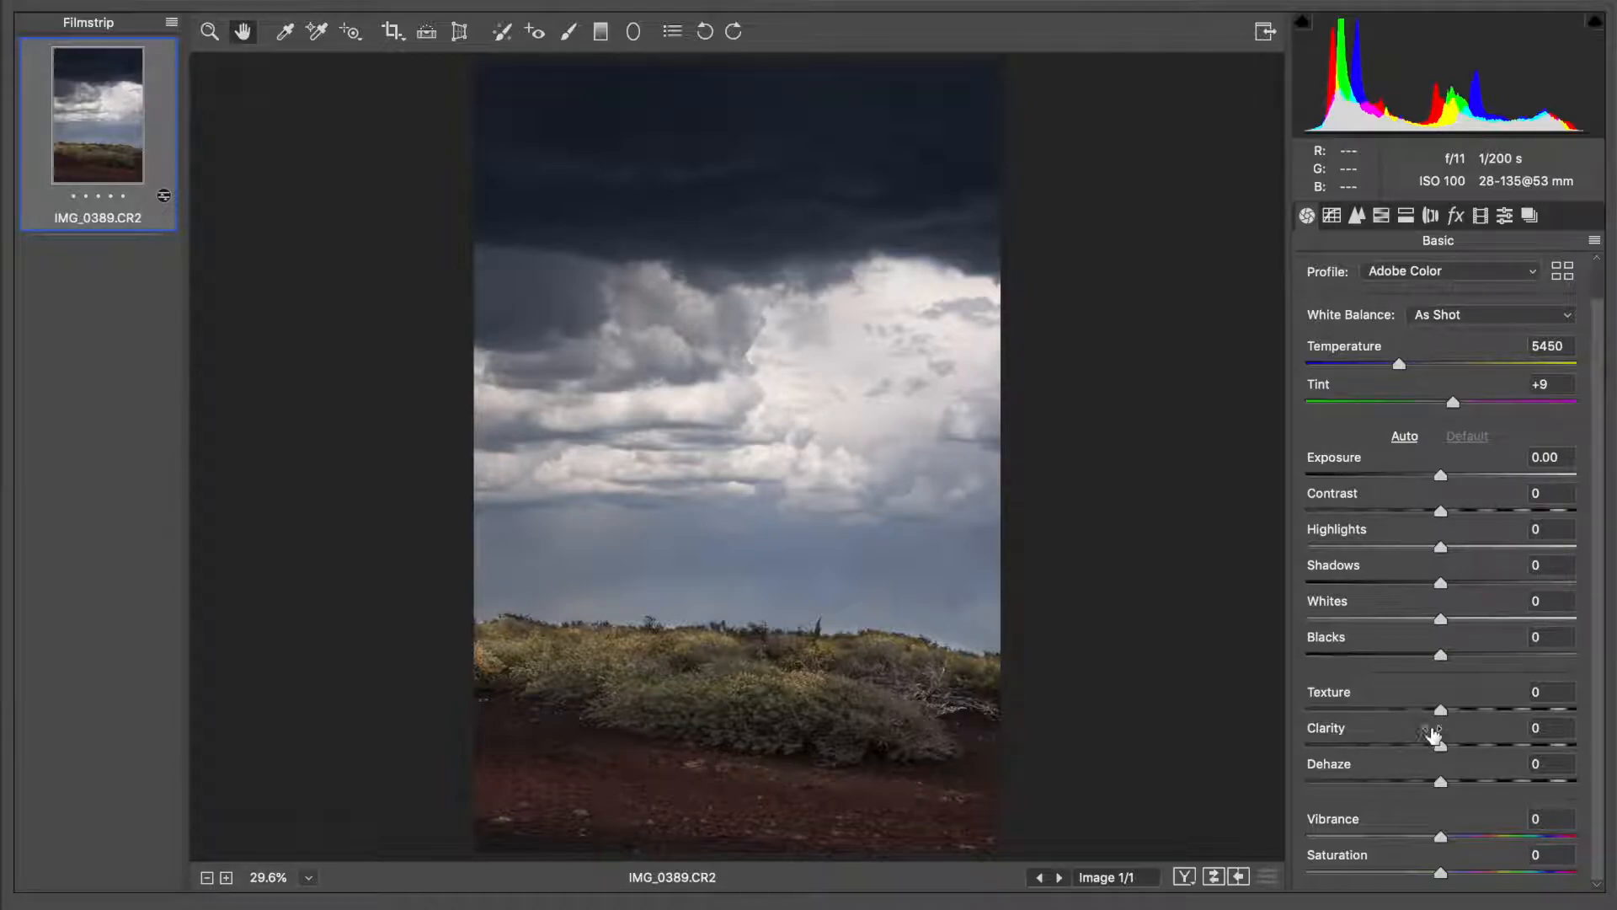
scroll(1461, 826, up, 3)
scroll(1461, 825, down, 3)
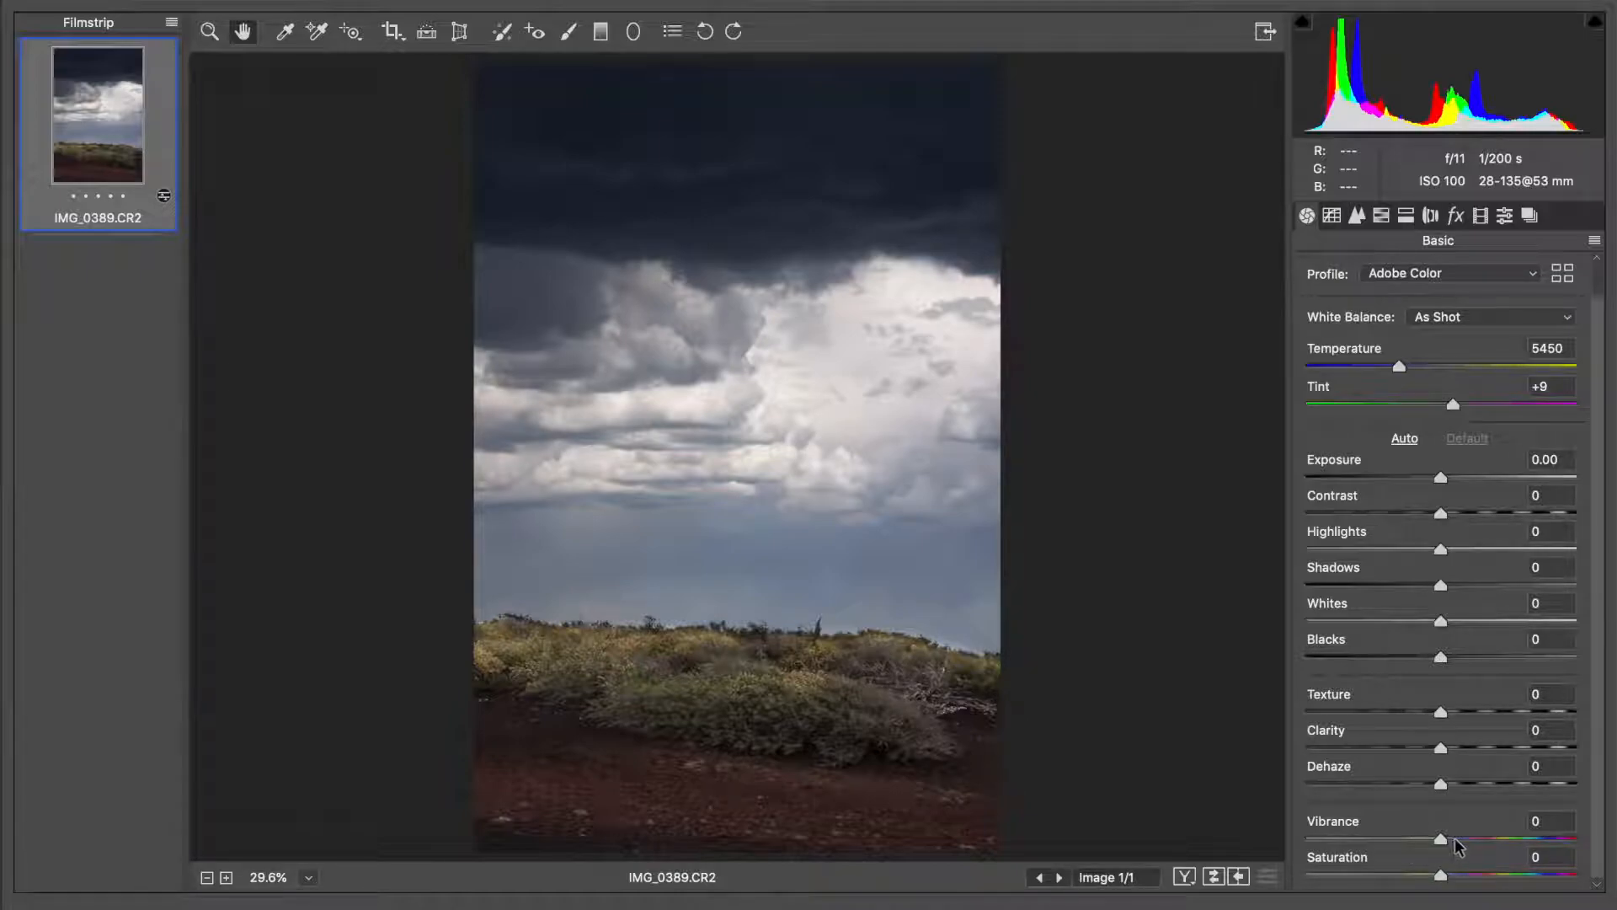
click(1468, 876)
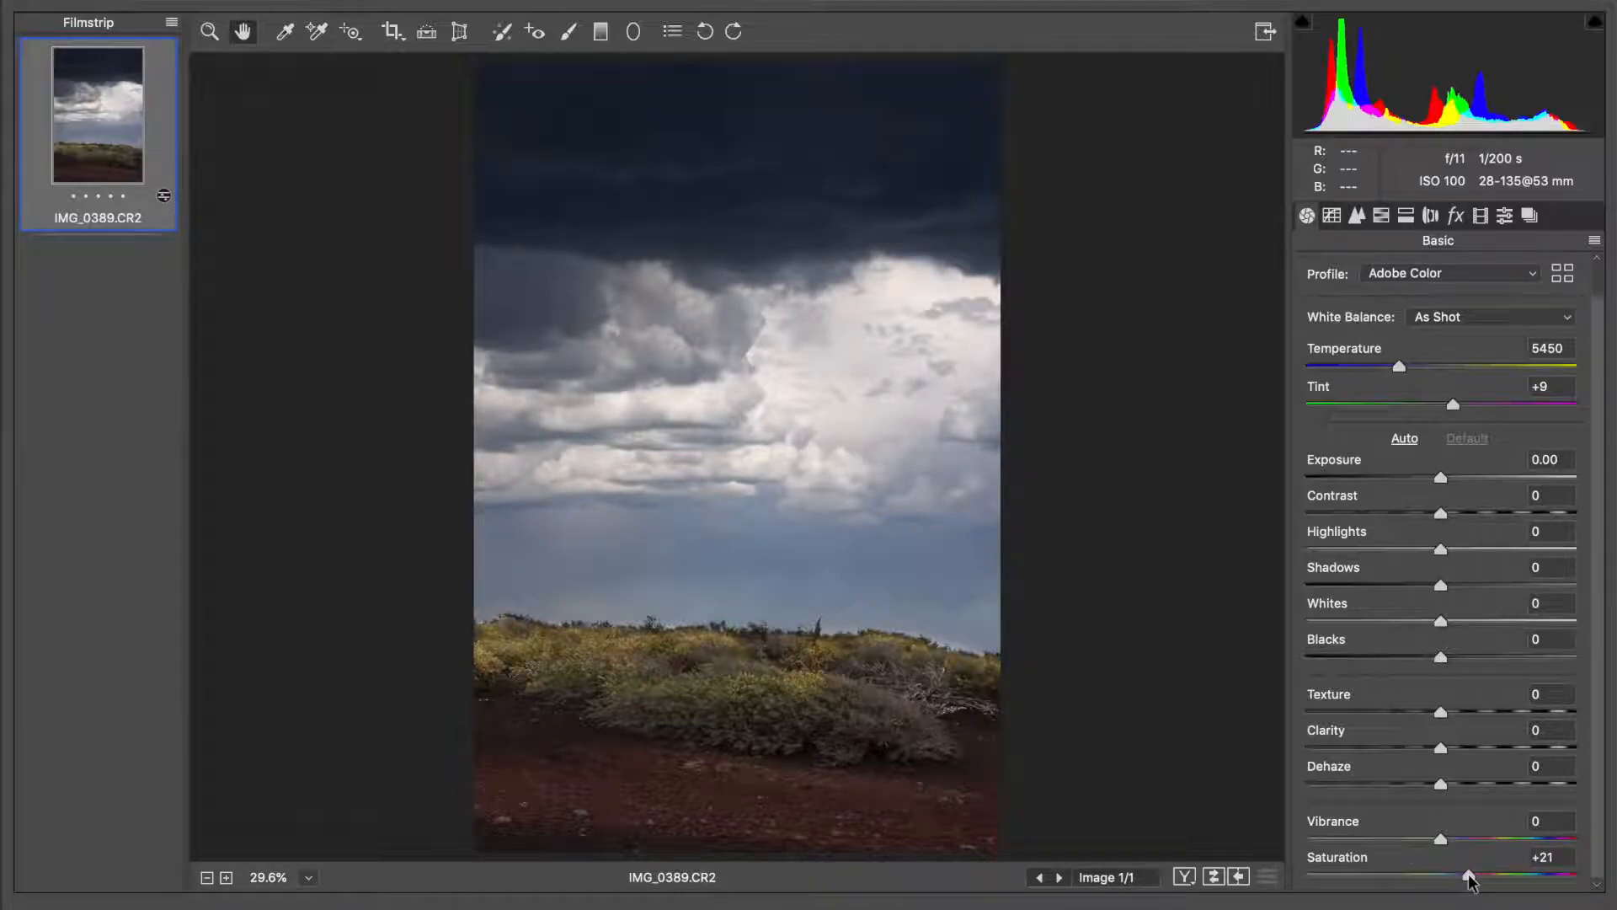
drag(1487, 880, 1520, 877)
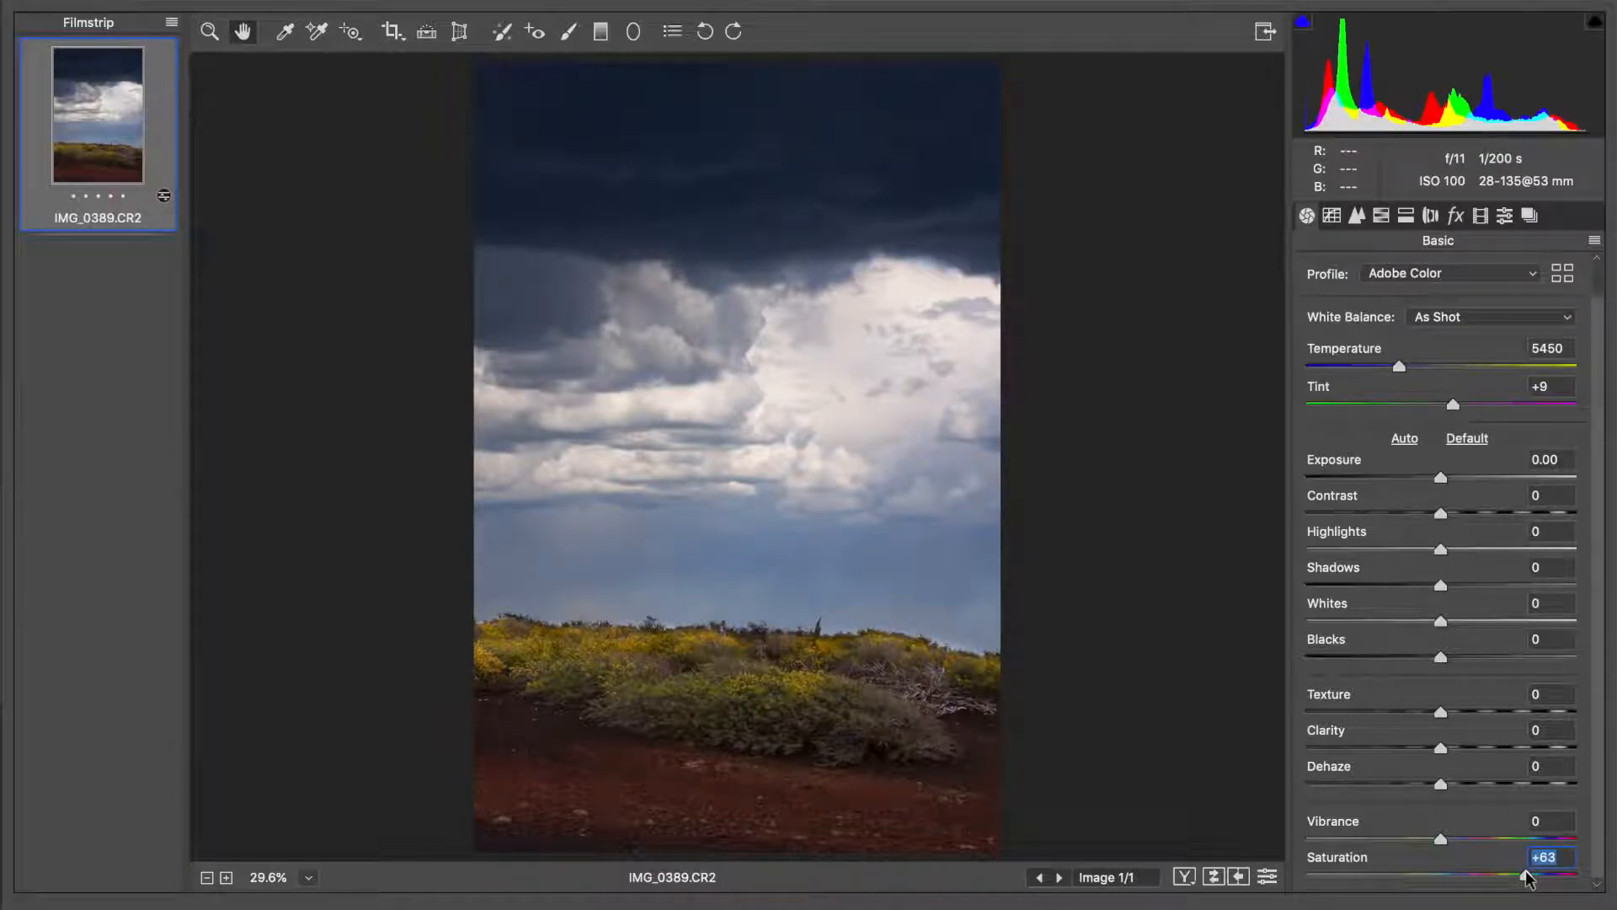
mouse_move(1526, 878)
mouse_down()
mouse_move(1565, 880)
mouse_move(1498, 880)
mouse_move(1533, 880)
mouse_up()
text(0)
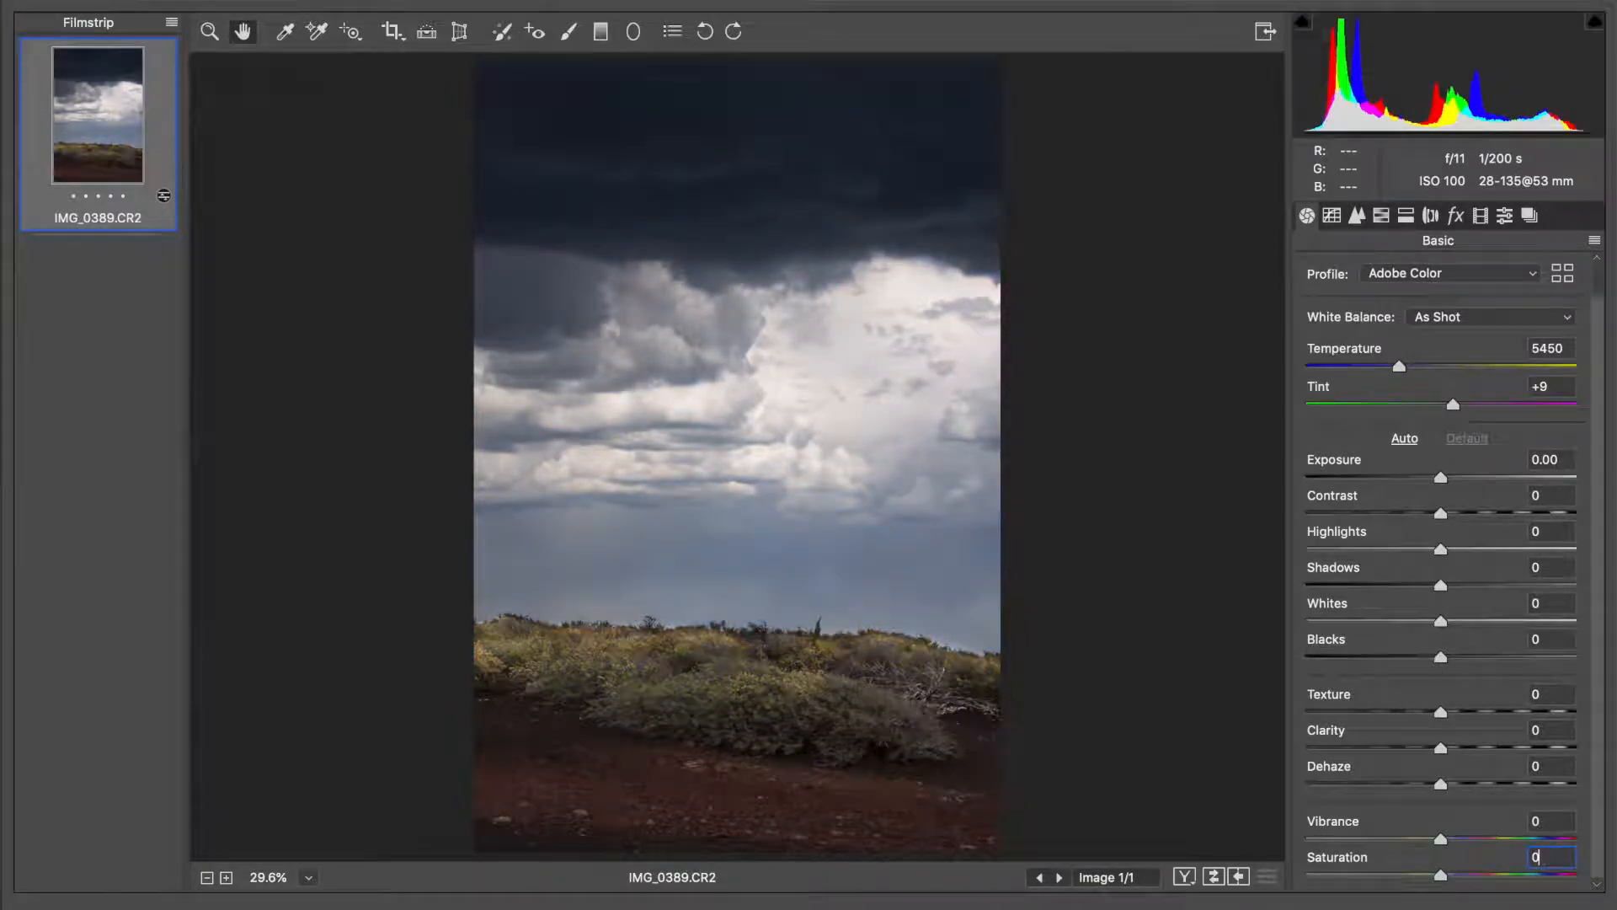
Set the photo's overall vibrance to +48
click(1467, 841)
drag(1467, 840, 1501, 843)
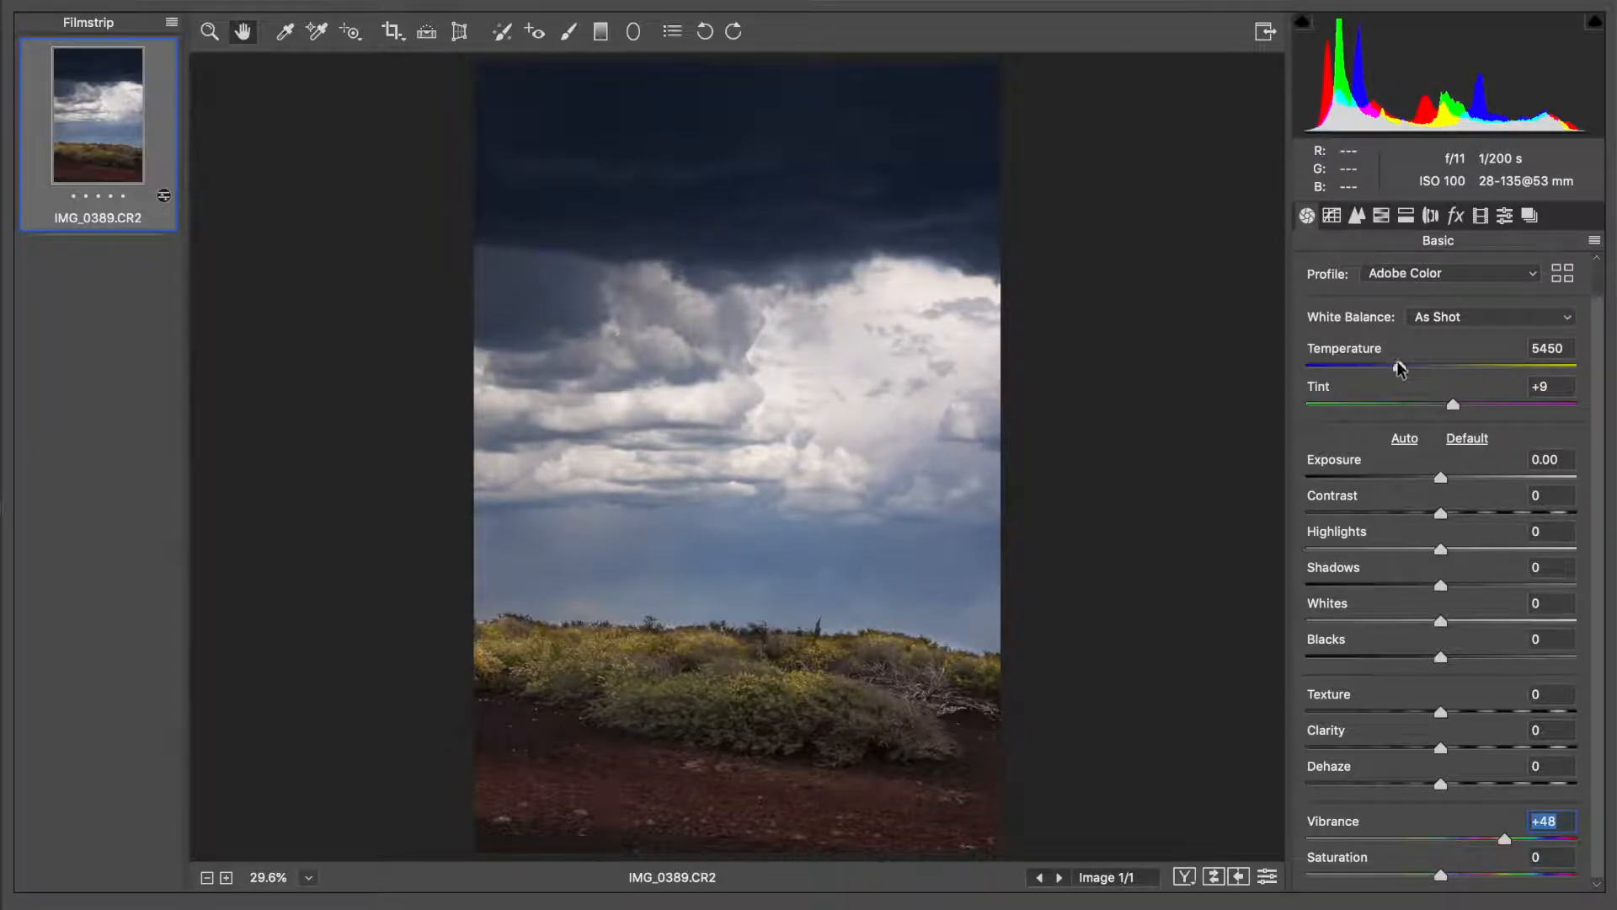
Try warming the photo up to a temperature of 18000 and restore the As Shot white balance
drag(1404, 366, 1408, 369)
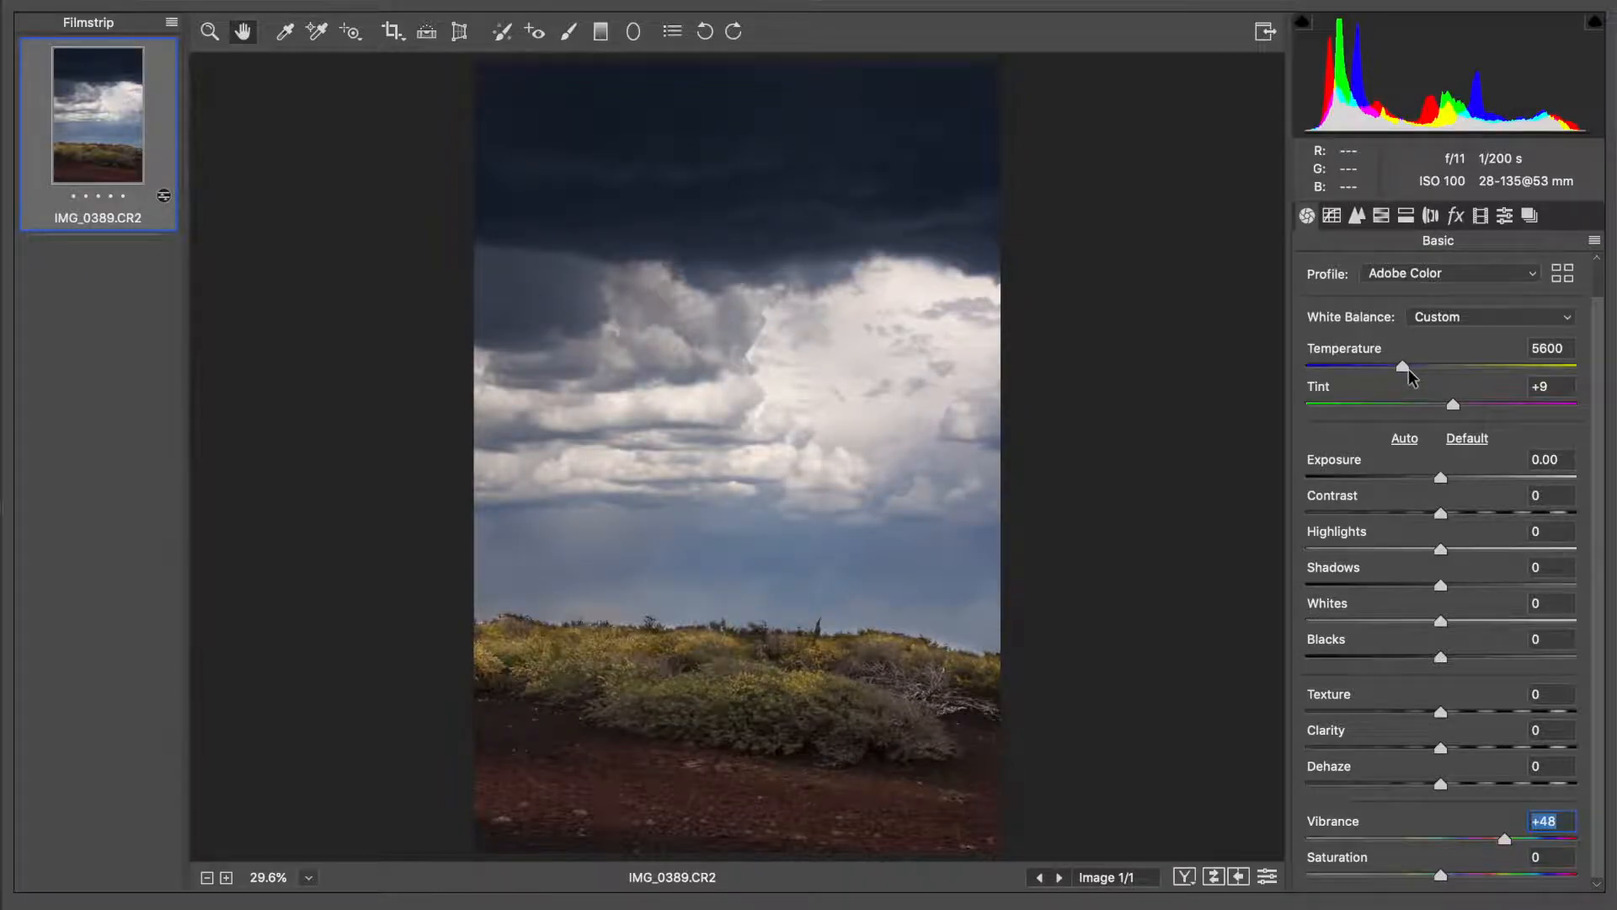
click(1408, 369)
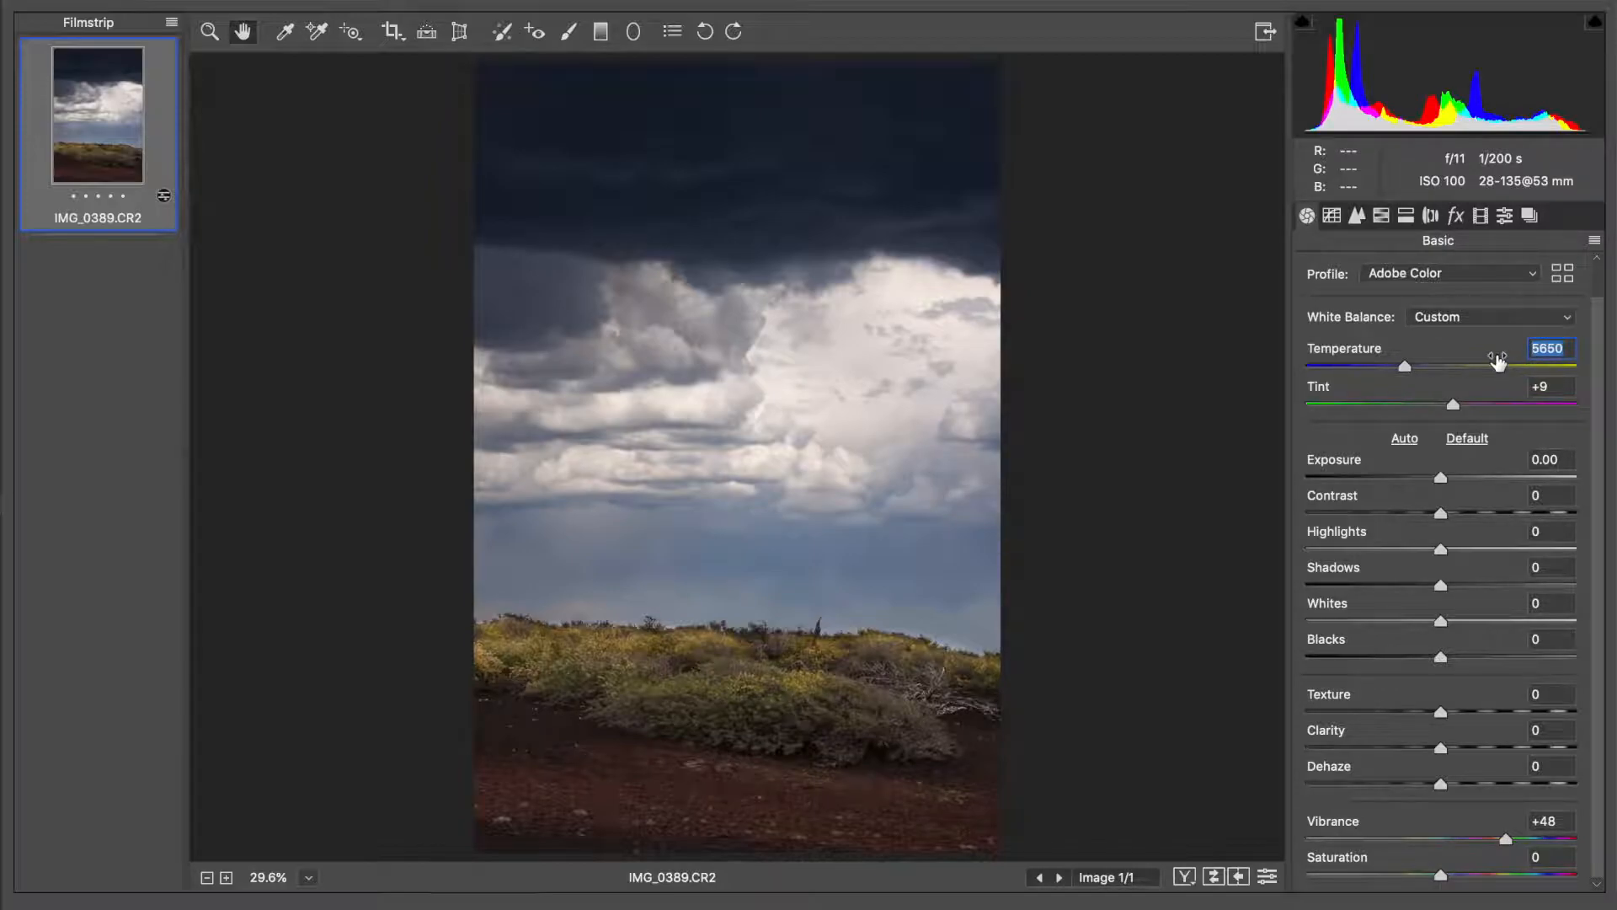
click(1529, 368)
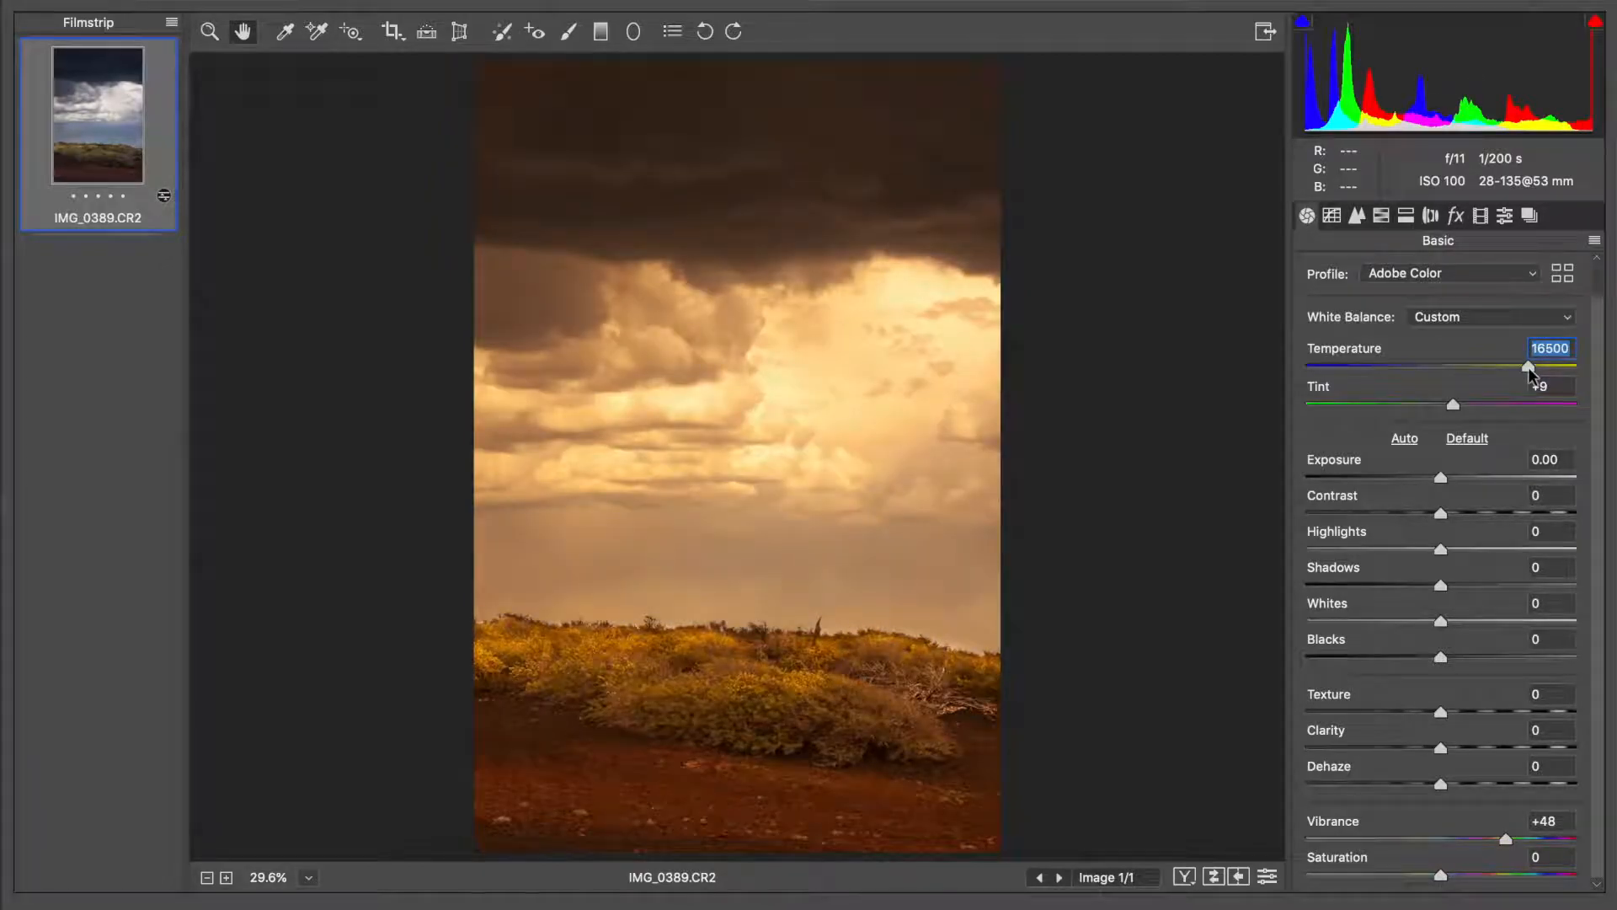
mouse_move(1528, 367)
mouse_down()
mouse_move(1343, 364)
mouse_move(1531, 381)
mouse_up()
click(1480, 320)
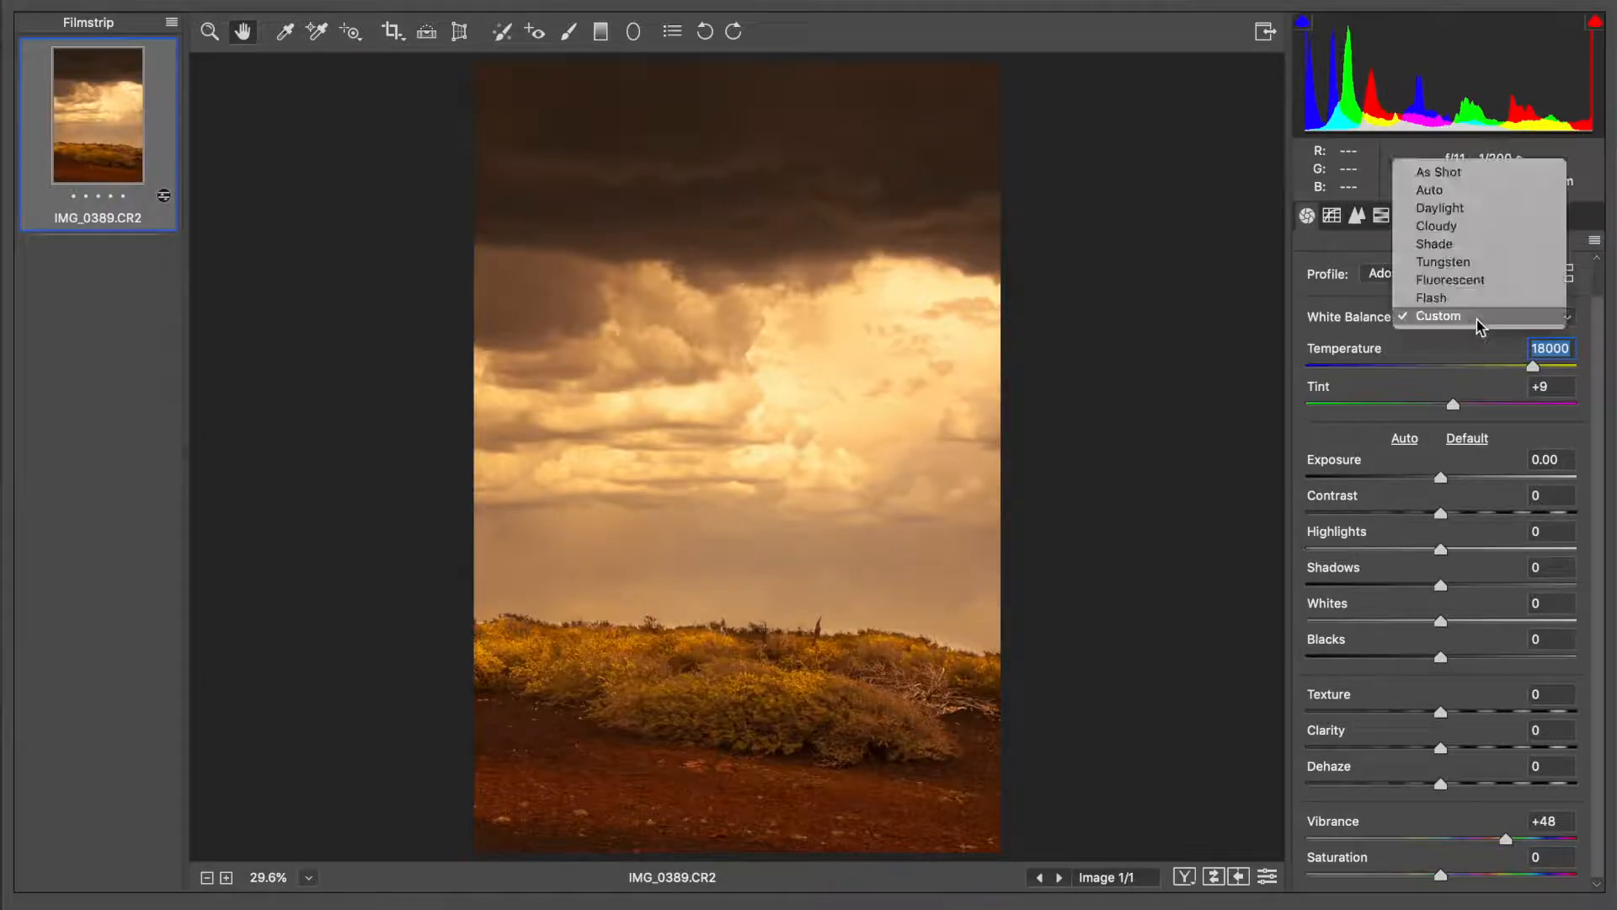
click(1457, 174)
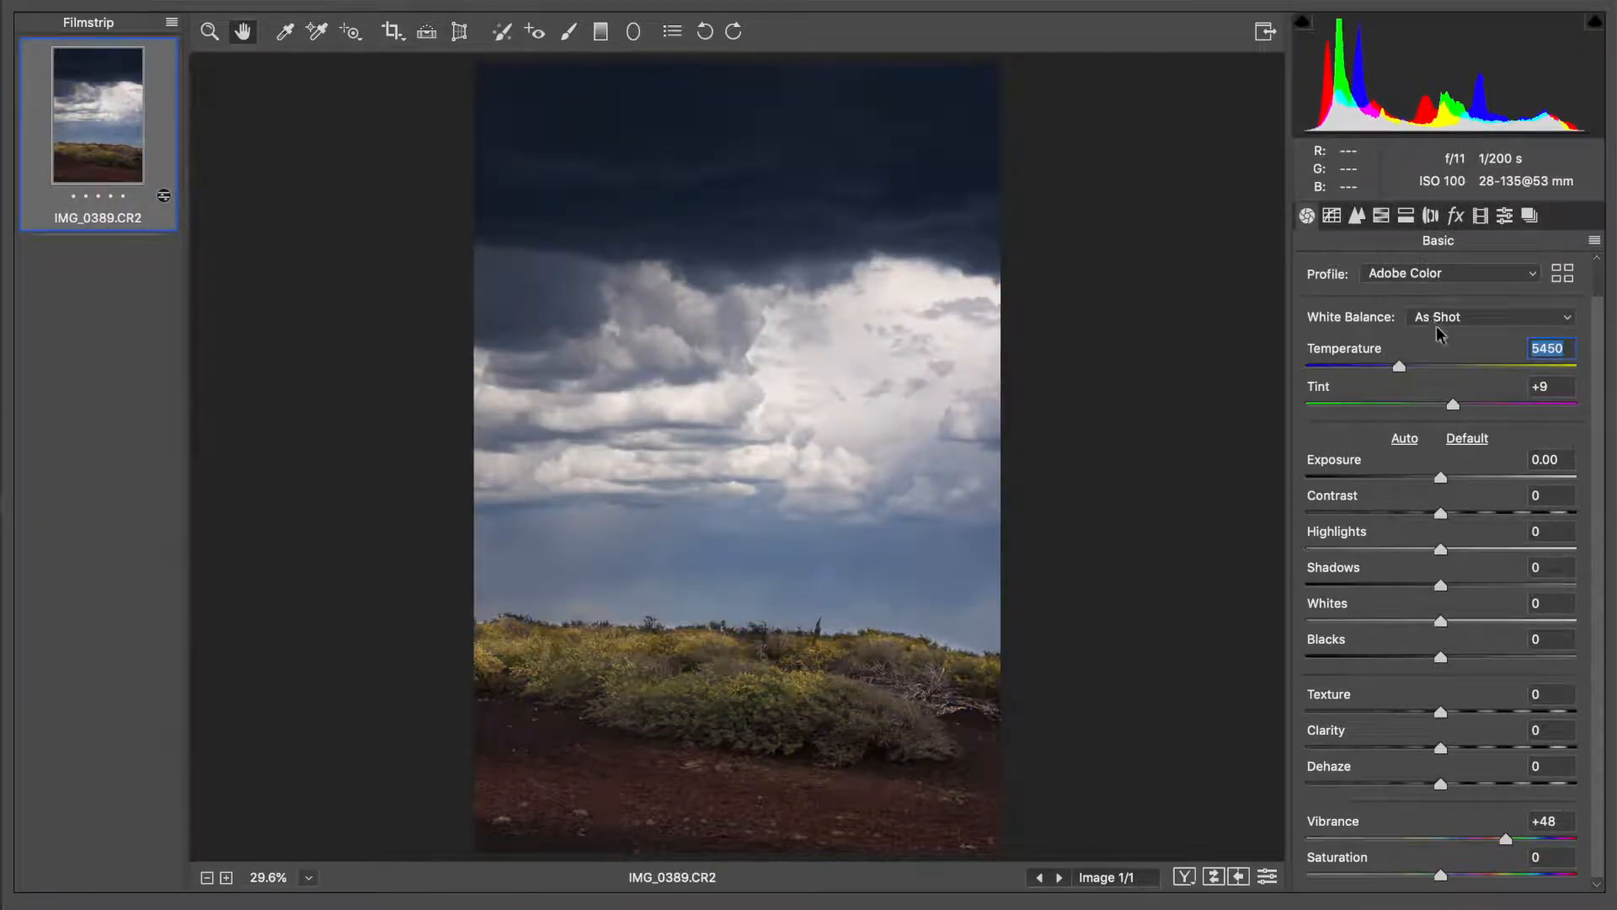
Set the white balance temperature to 5650 and open the HSL saturation adjustments
click(1411, 367)
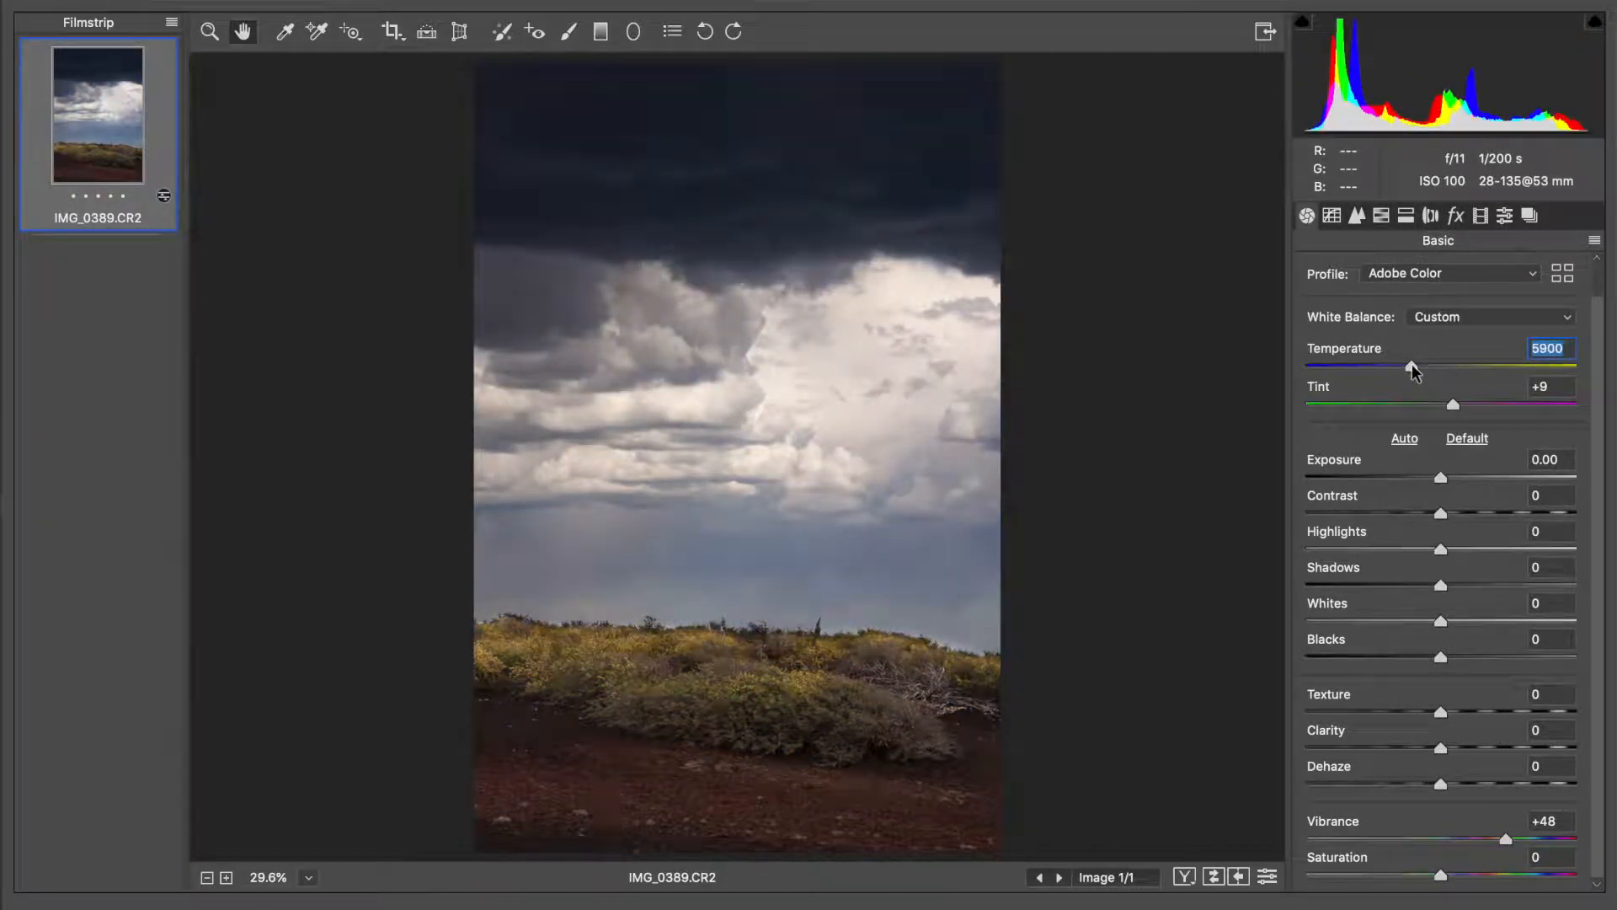
drag(1412, 364, 1404, 365)
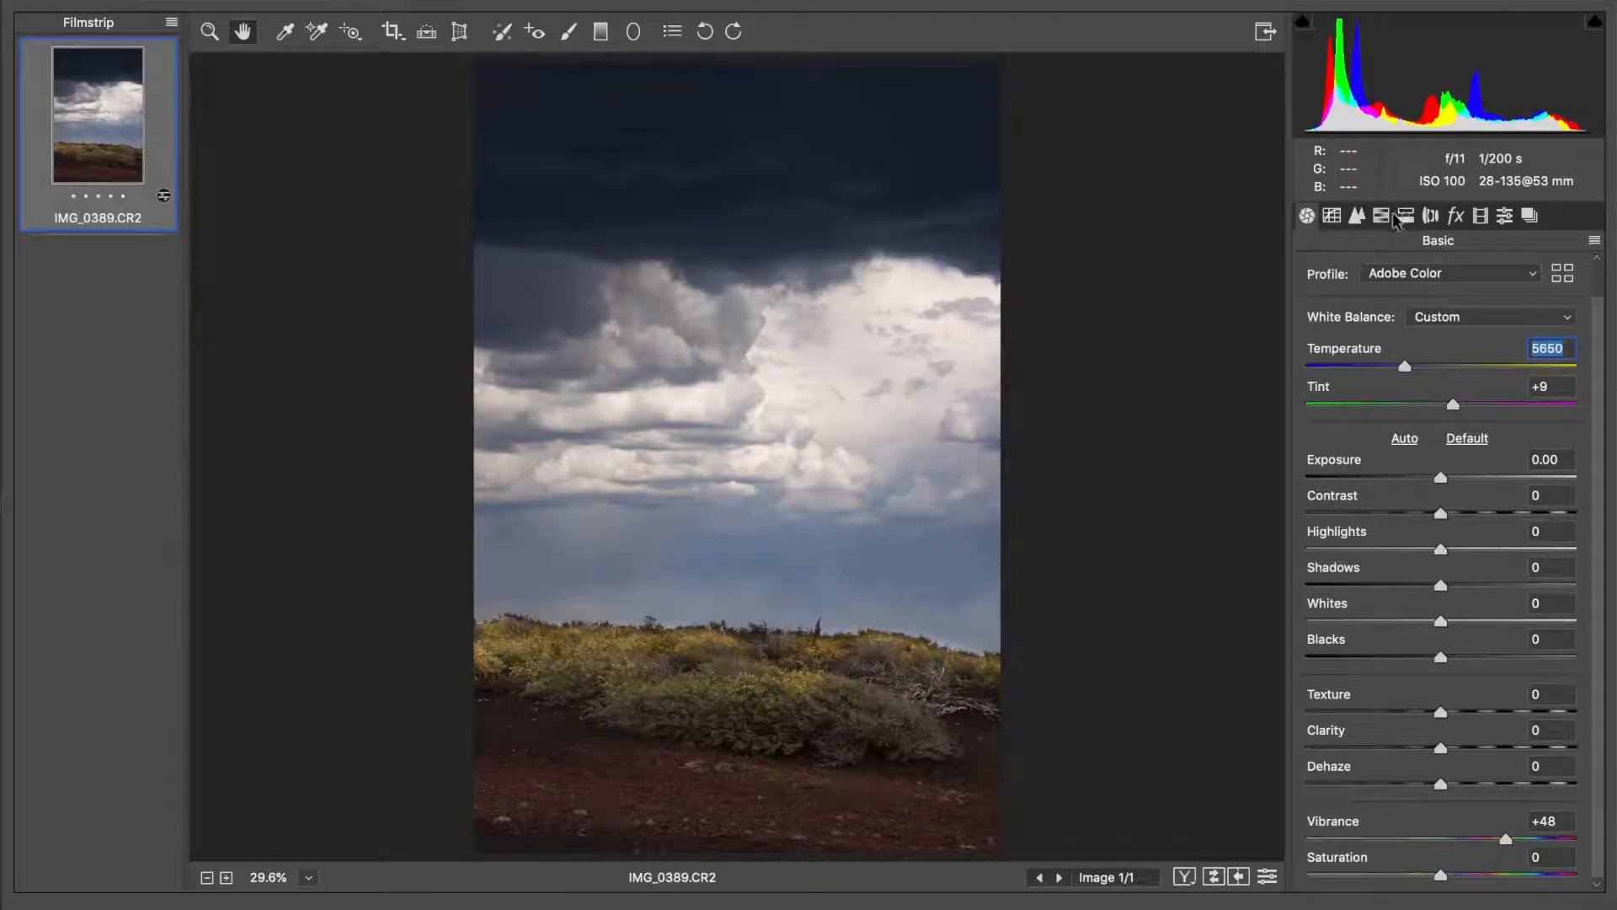
click(1403, 216)
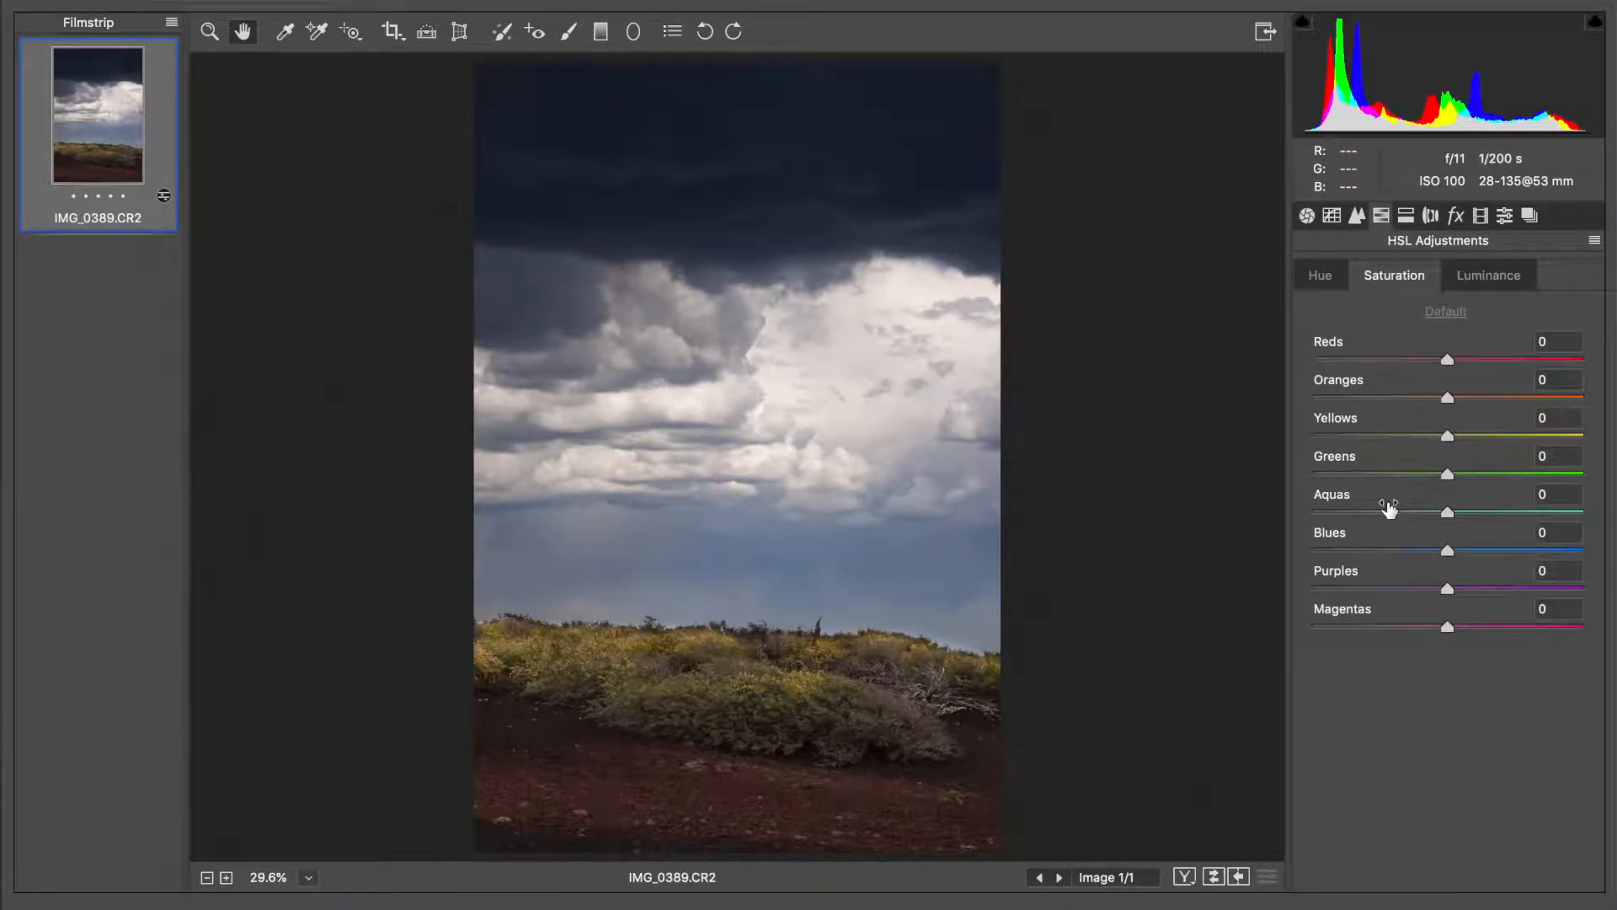
Set the Blues saturation of the photo to +47 in the HSL adjustments
click(1307, 216)
click(1385, 215)
click(1483, 552)
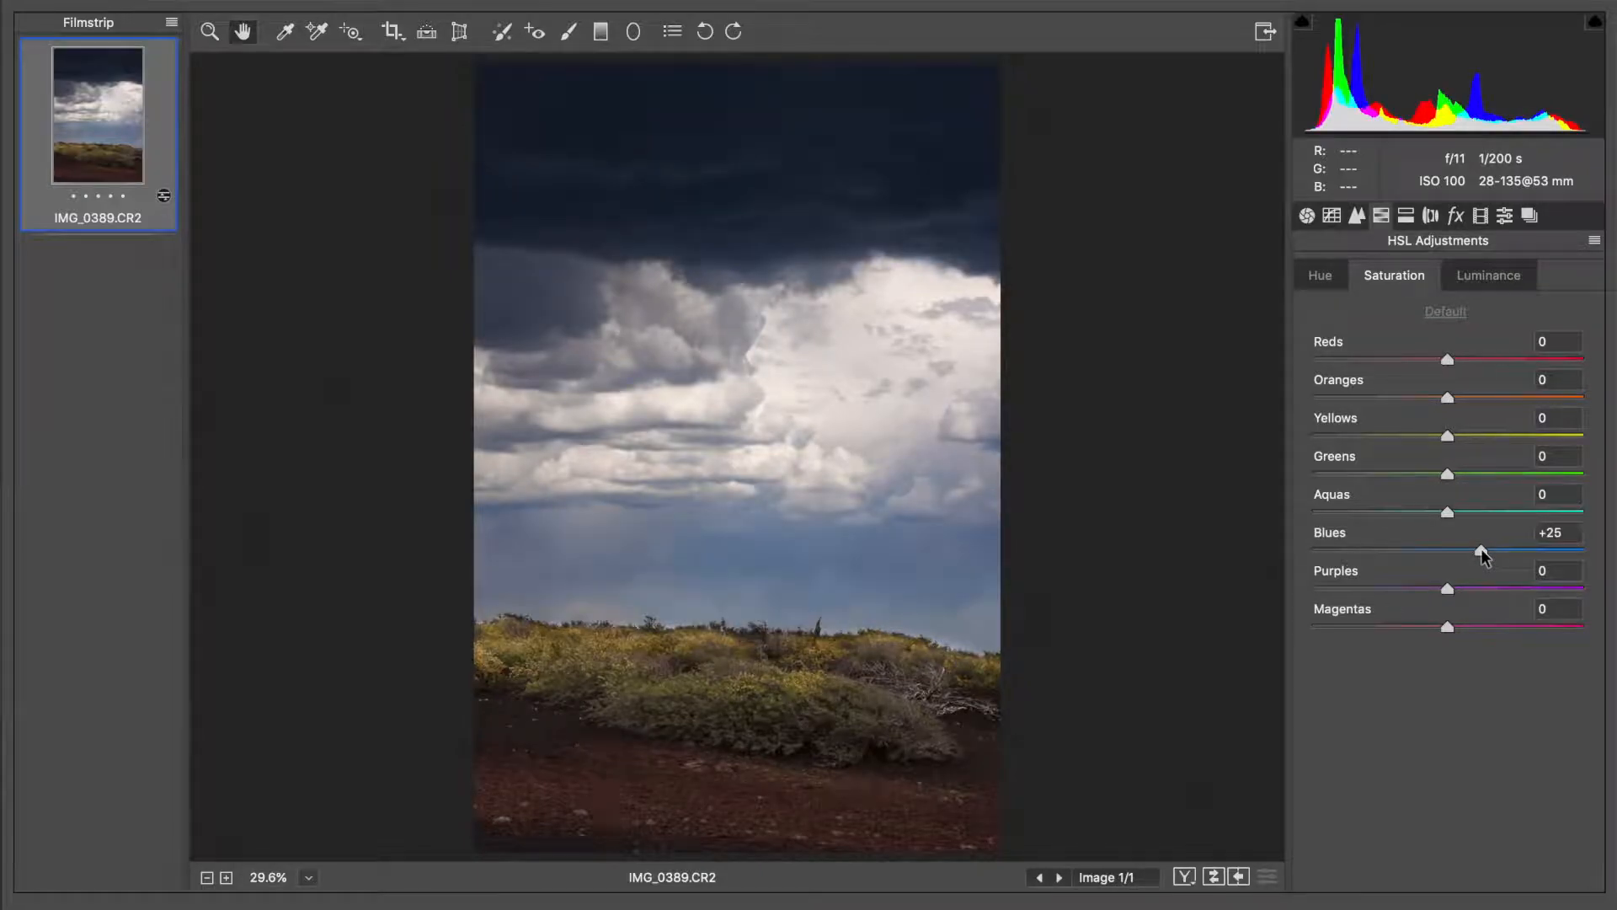
drag(1482, 550, 1519, 553)
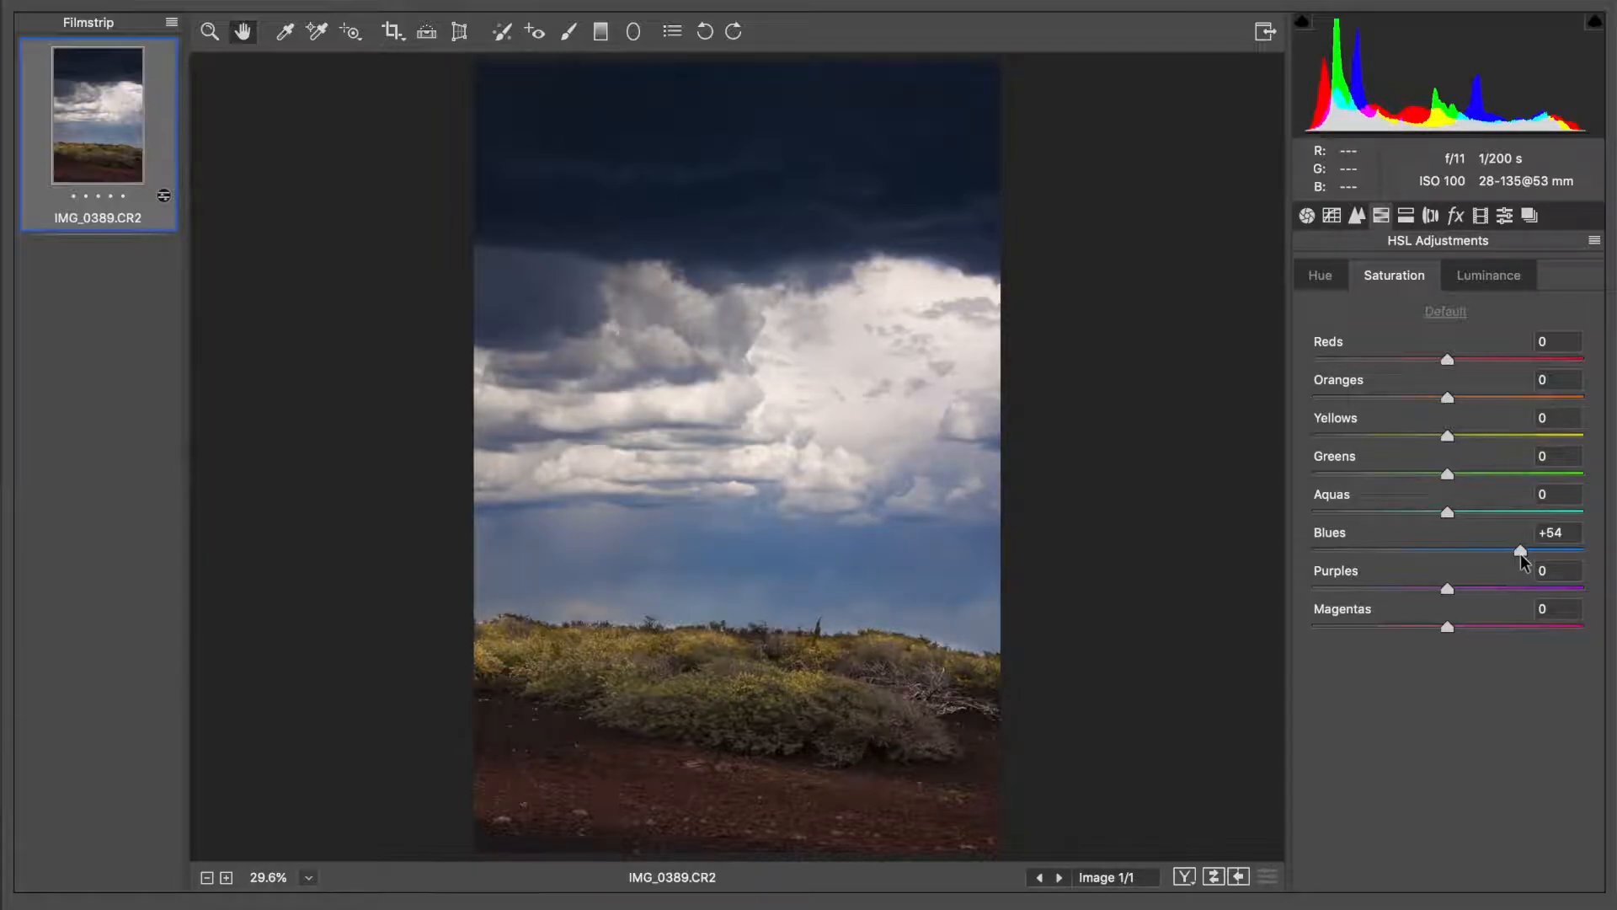
drag(1518, 552, 1510, 549)
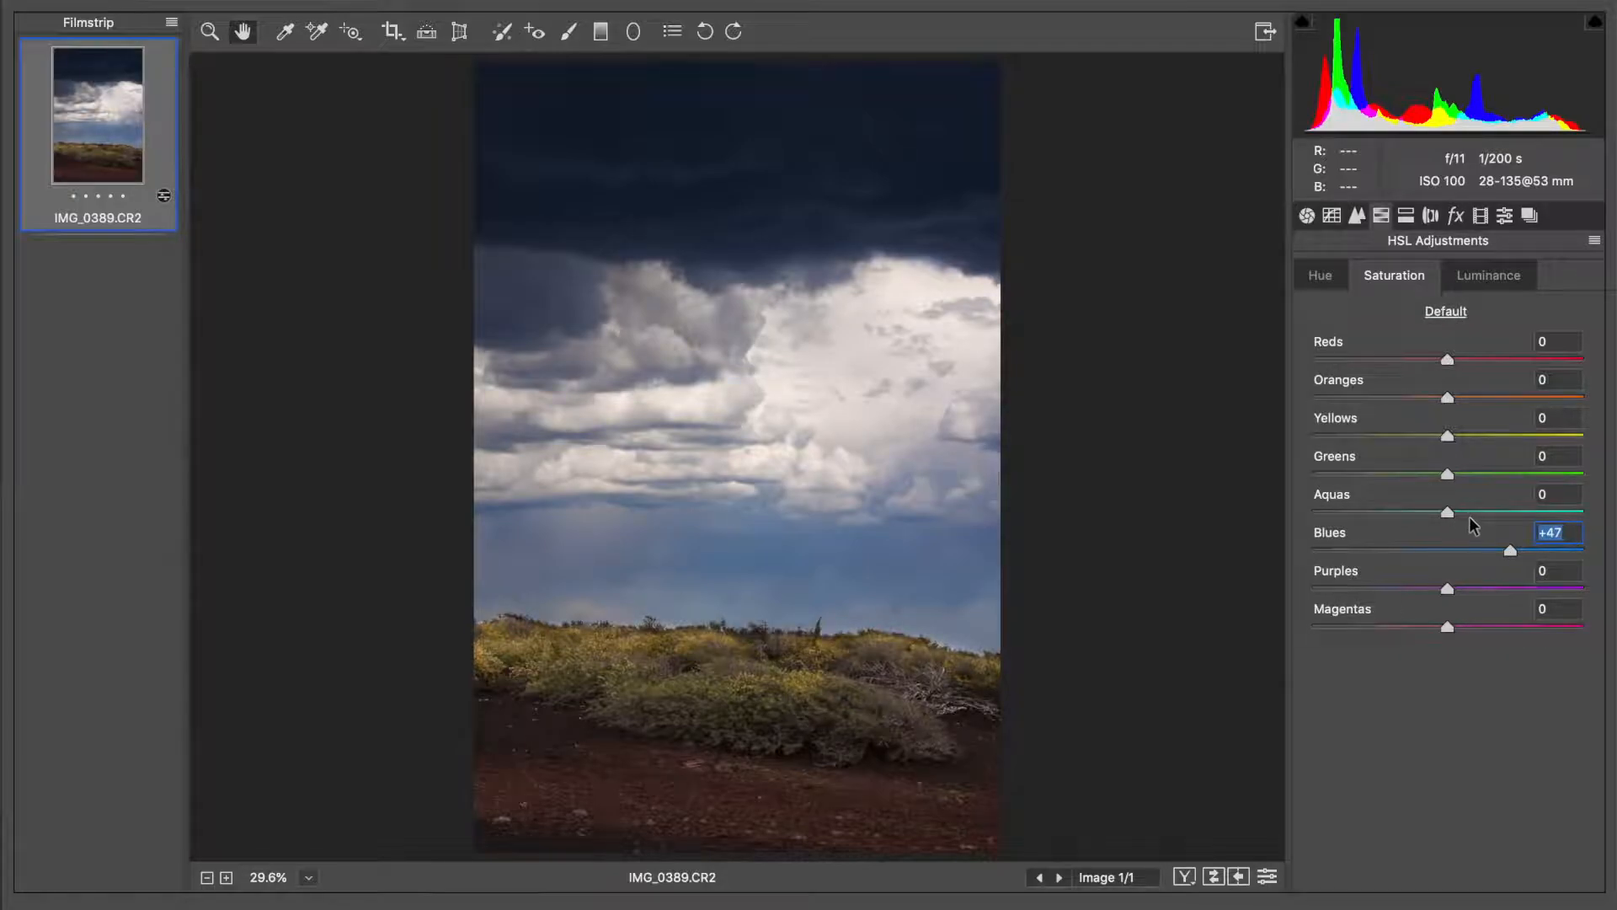
Try lowering the Aquas saturation in the HSL adjustments and reset it to 0
drag(1429, 519, 1391, 523)
key(shift+Tab)
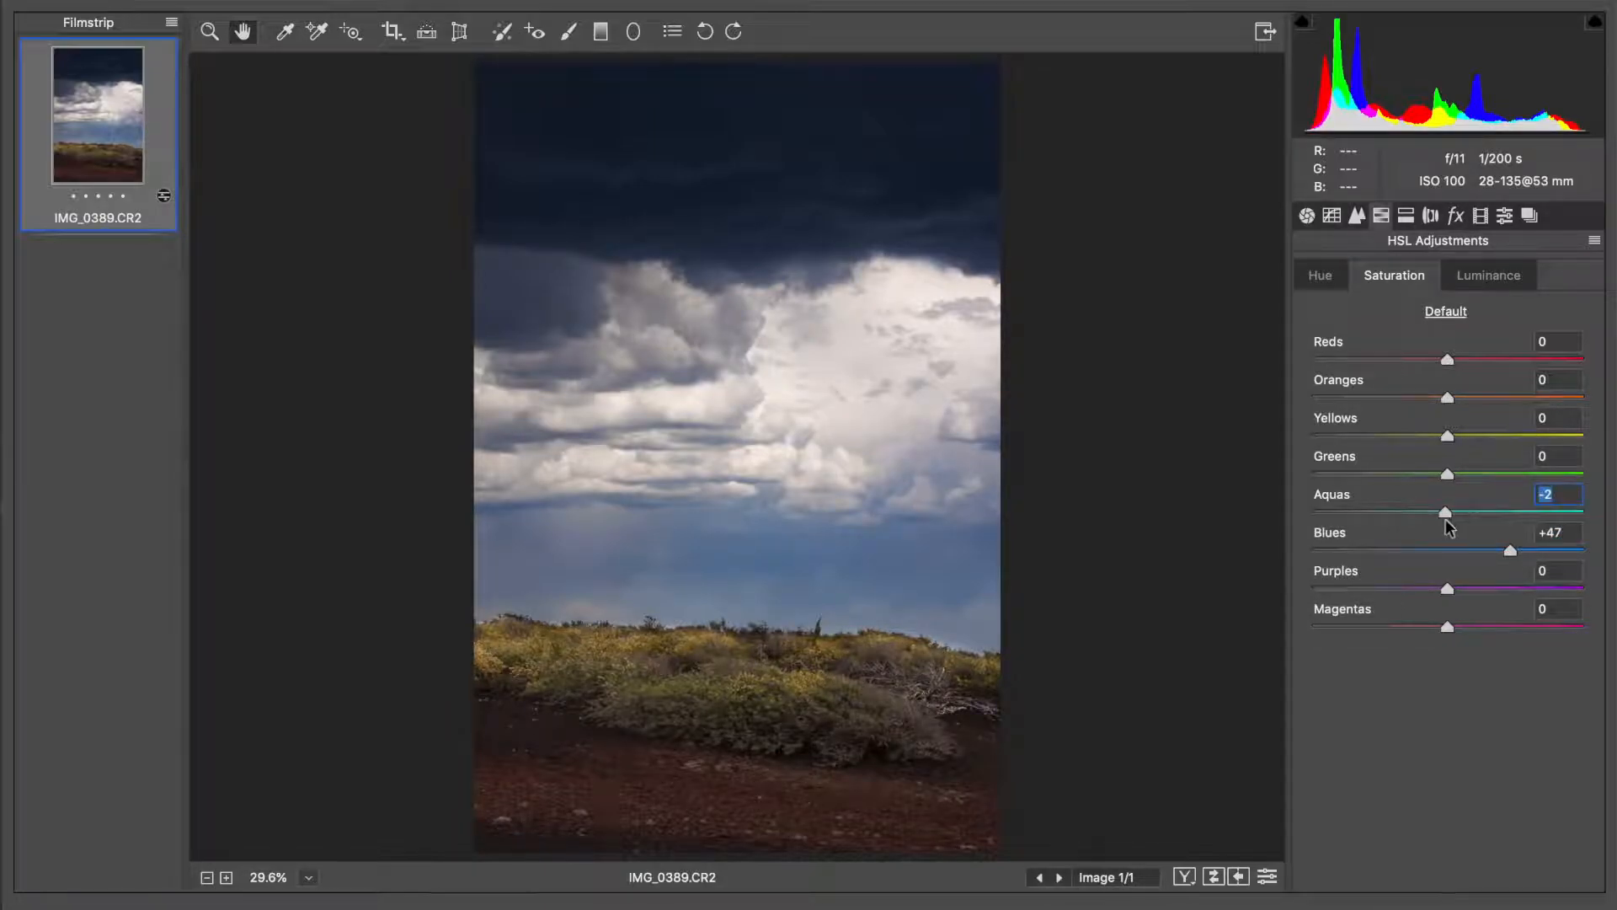
text(09)
key(BackSpace)
Paint a new Adjustment Brush correction with +2.00 exposure and an enlarged brush across the dark clouds at the top of the sky
click(569, 34)
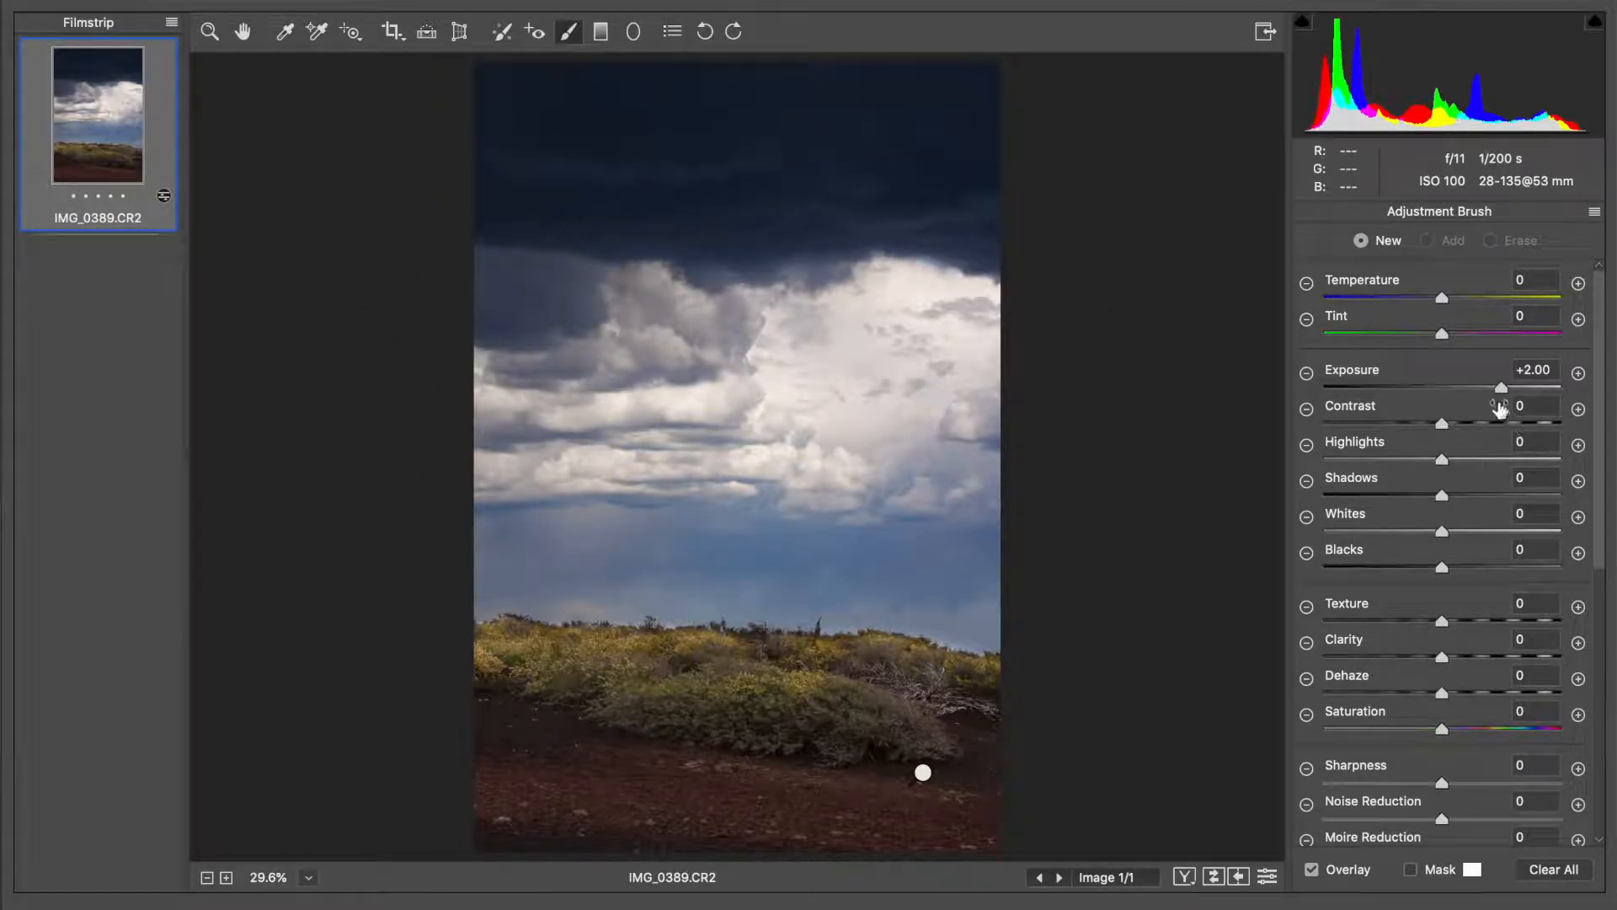
scroll(1503, 614, down, 5)
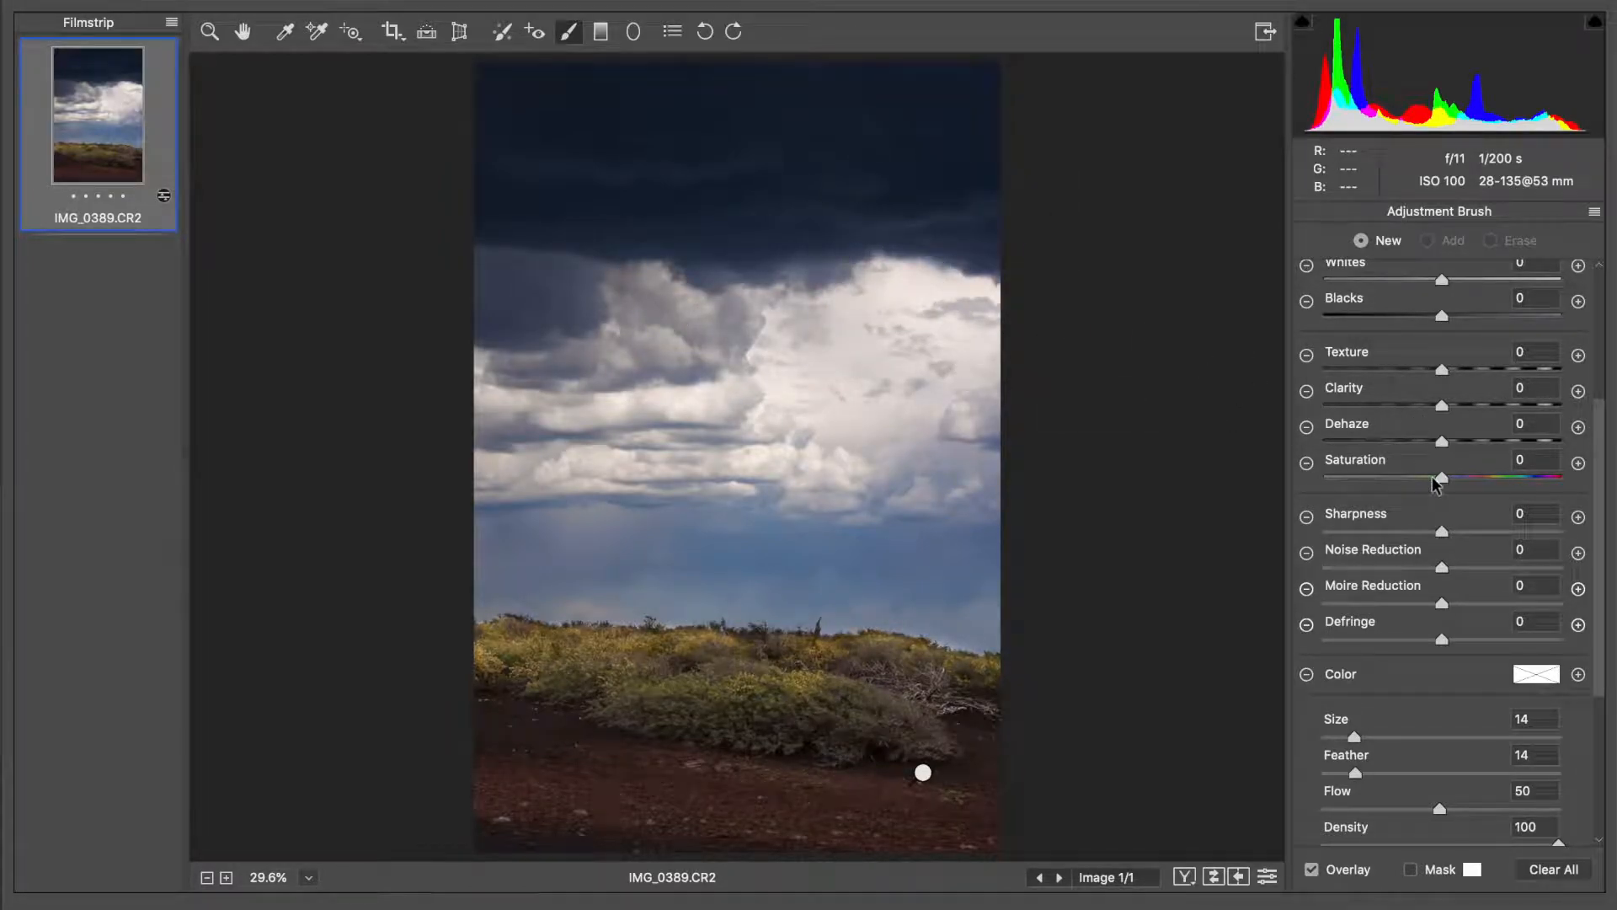
scroll(1437, 482, up, 5)
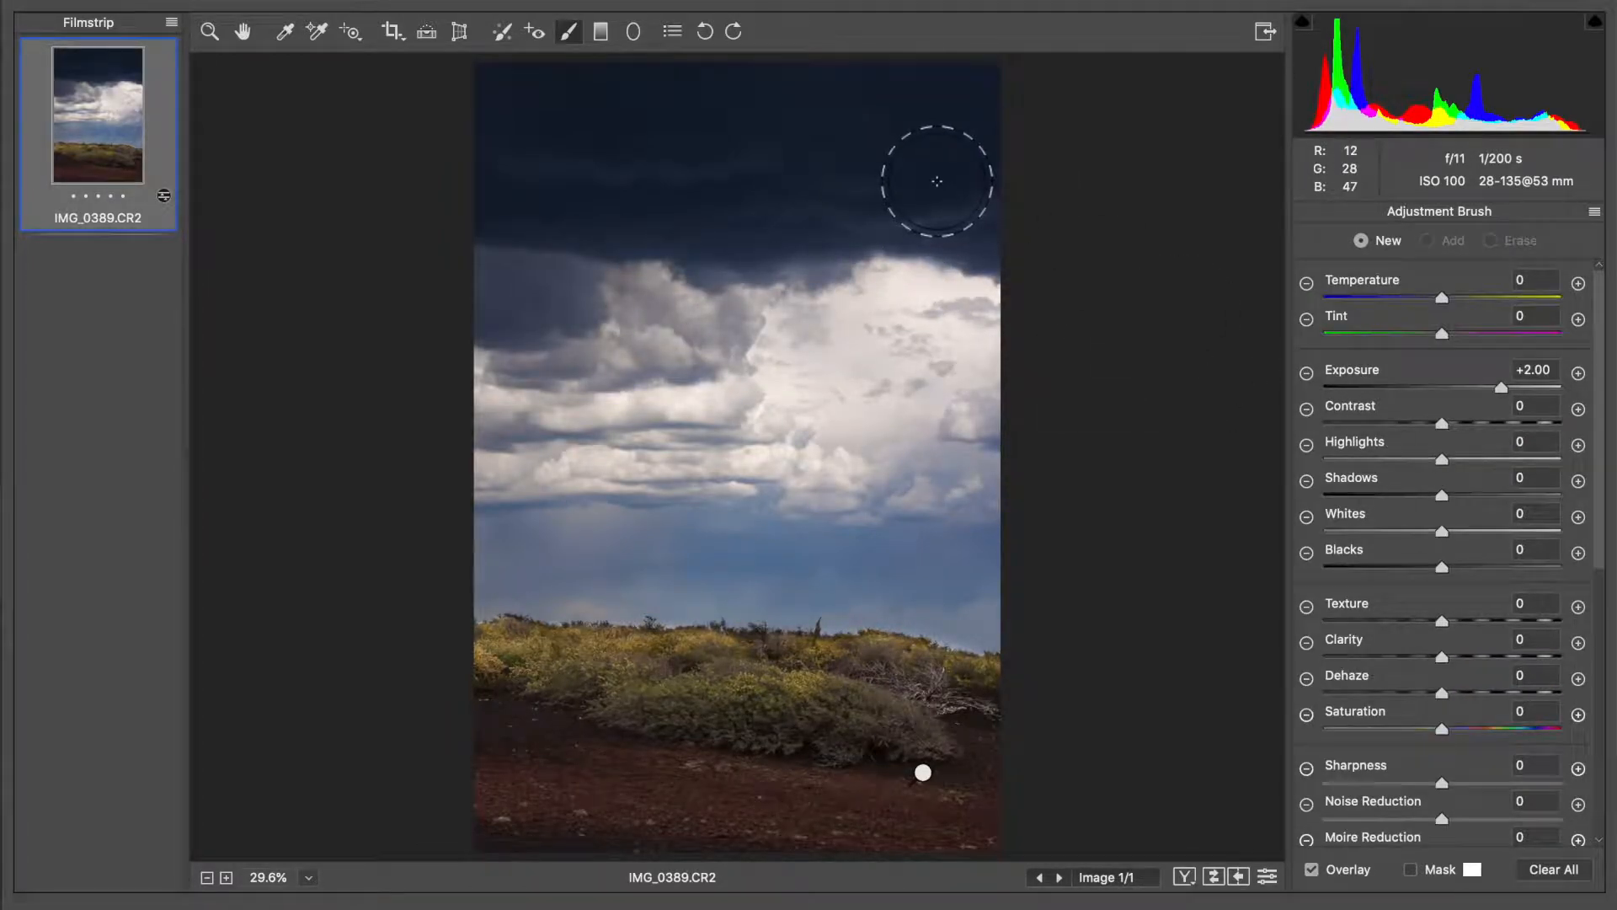
key(bracketright)
key(bracketright)
key(bracketright)
key(bracketright)
key(bracketright)
key(bracketright)
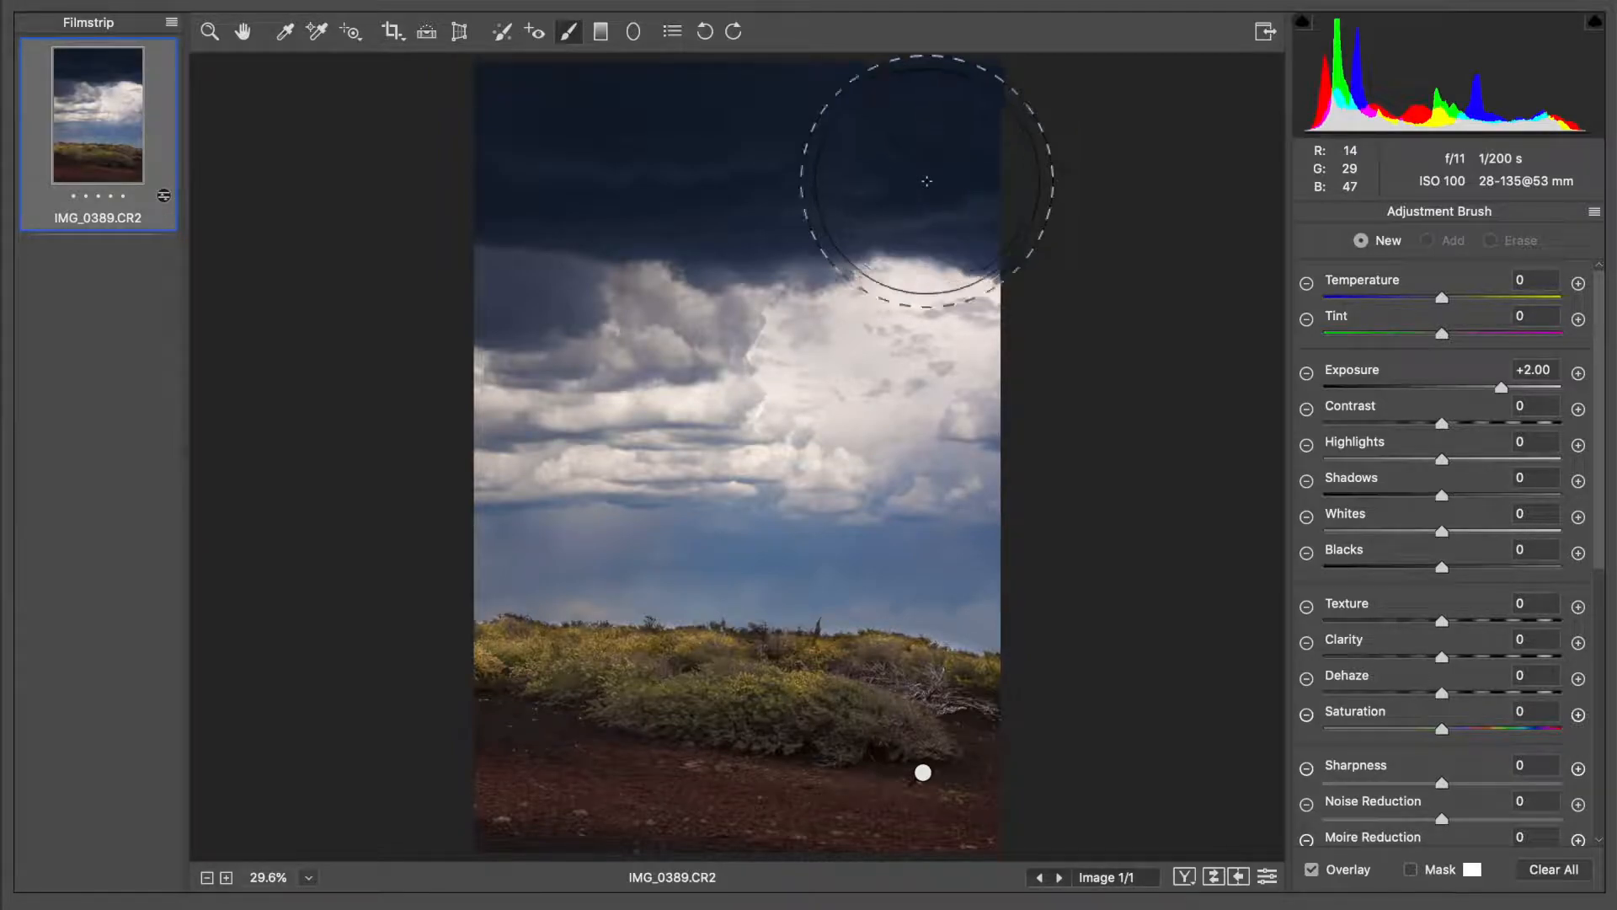
mouse_move(932, 151)
mouse_down()
mouse_move(591, 146)
mouse_move(447, 166)
mouse_up()
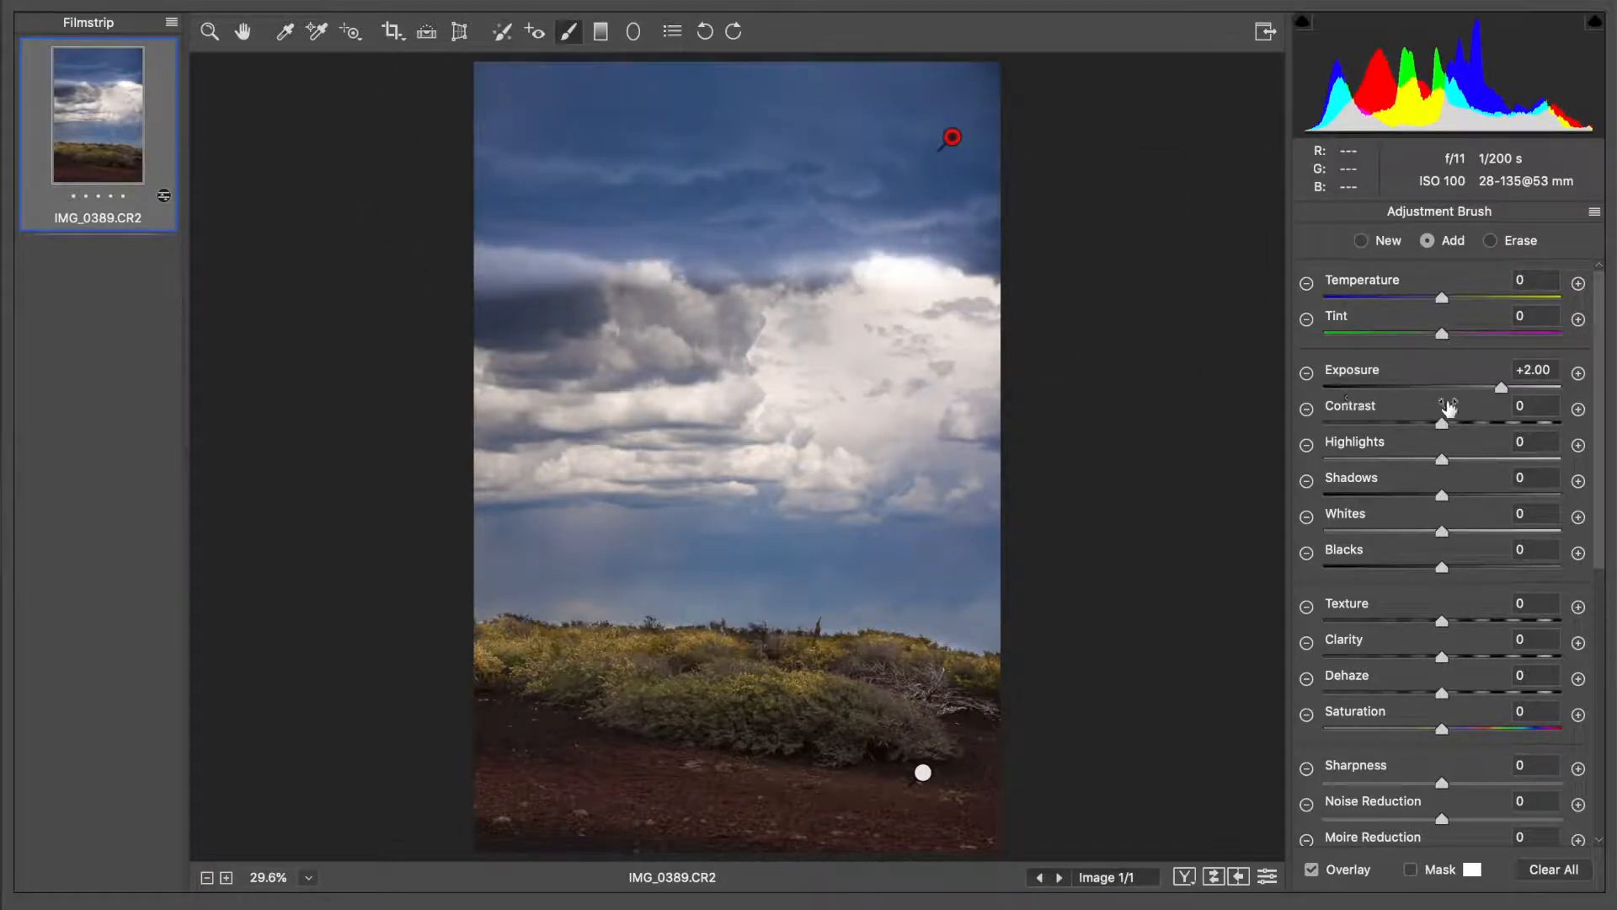
Erase the brush correction where it spills onto the clouds below the dark storm band
click(1525, 244)
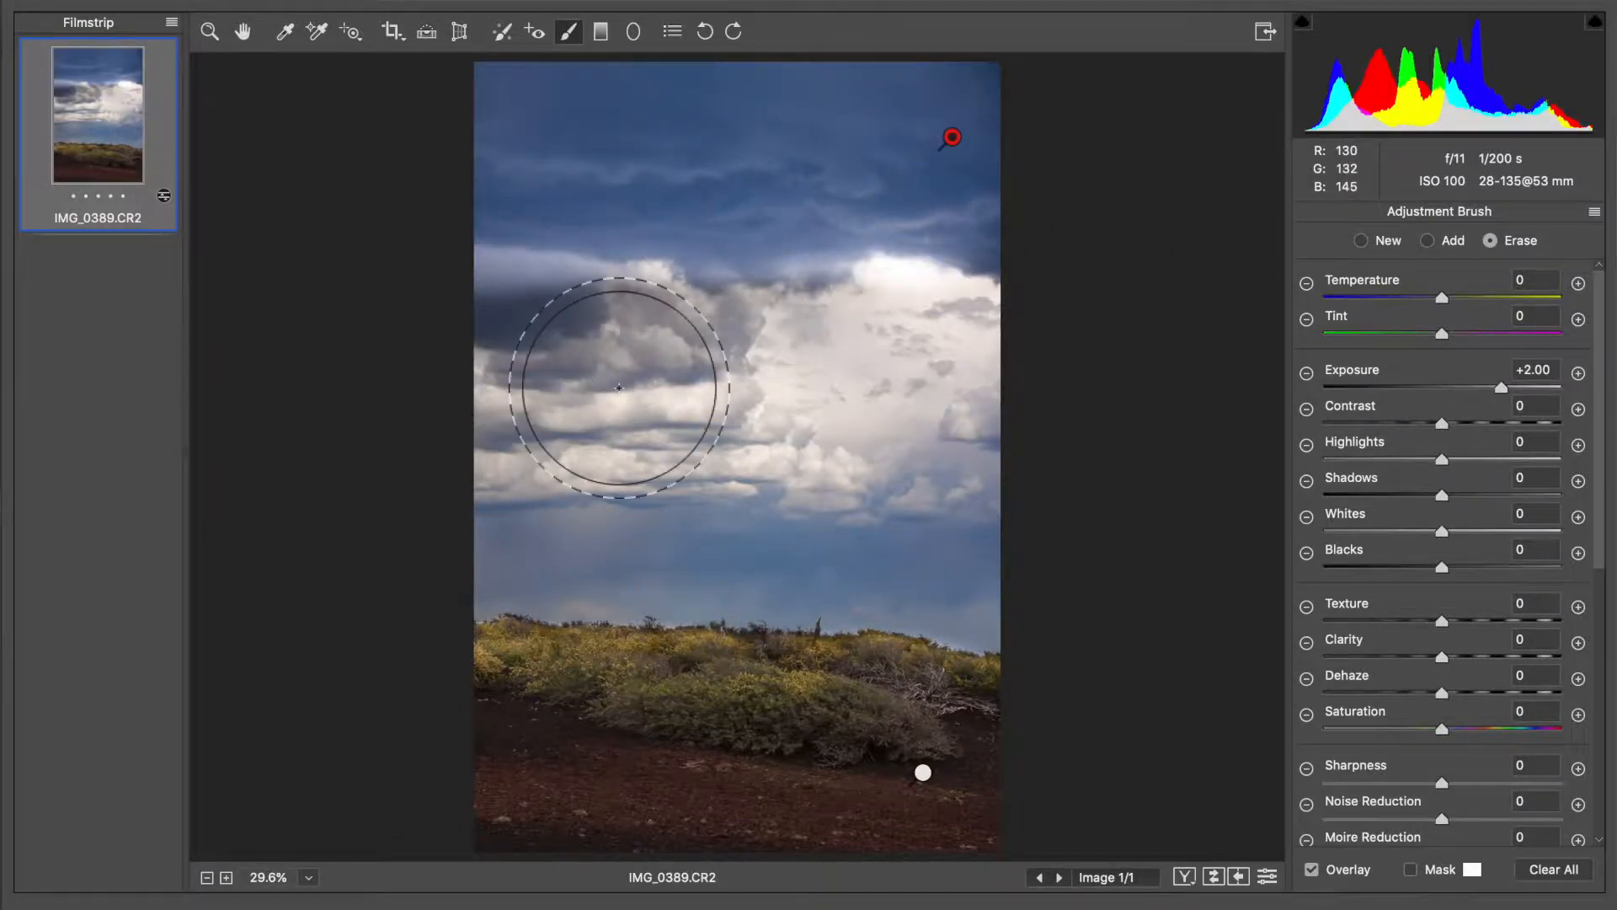
mouse_move(563, 366)
mouse_down()
mouse_move(502, 358)
mouse_move(539, 362)
mouse_up()
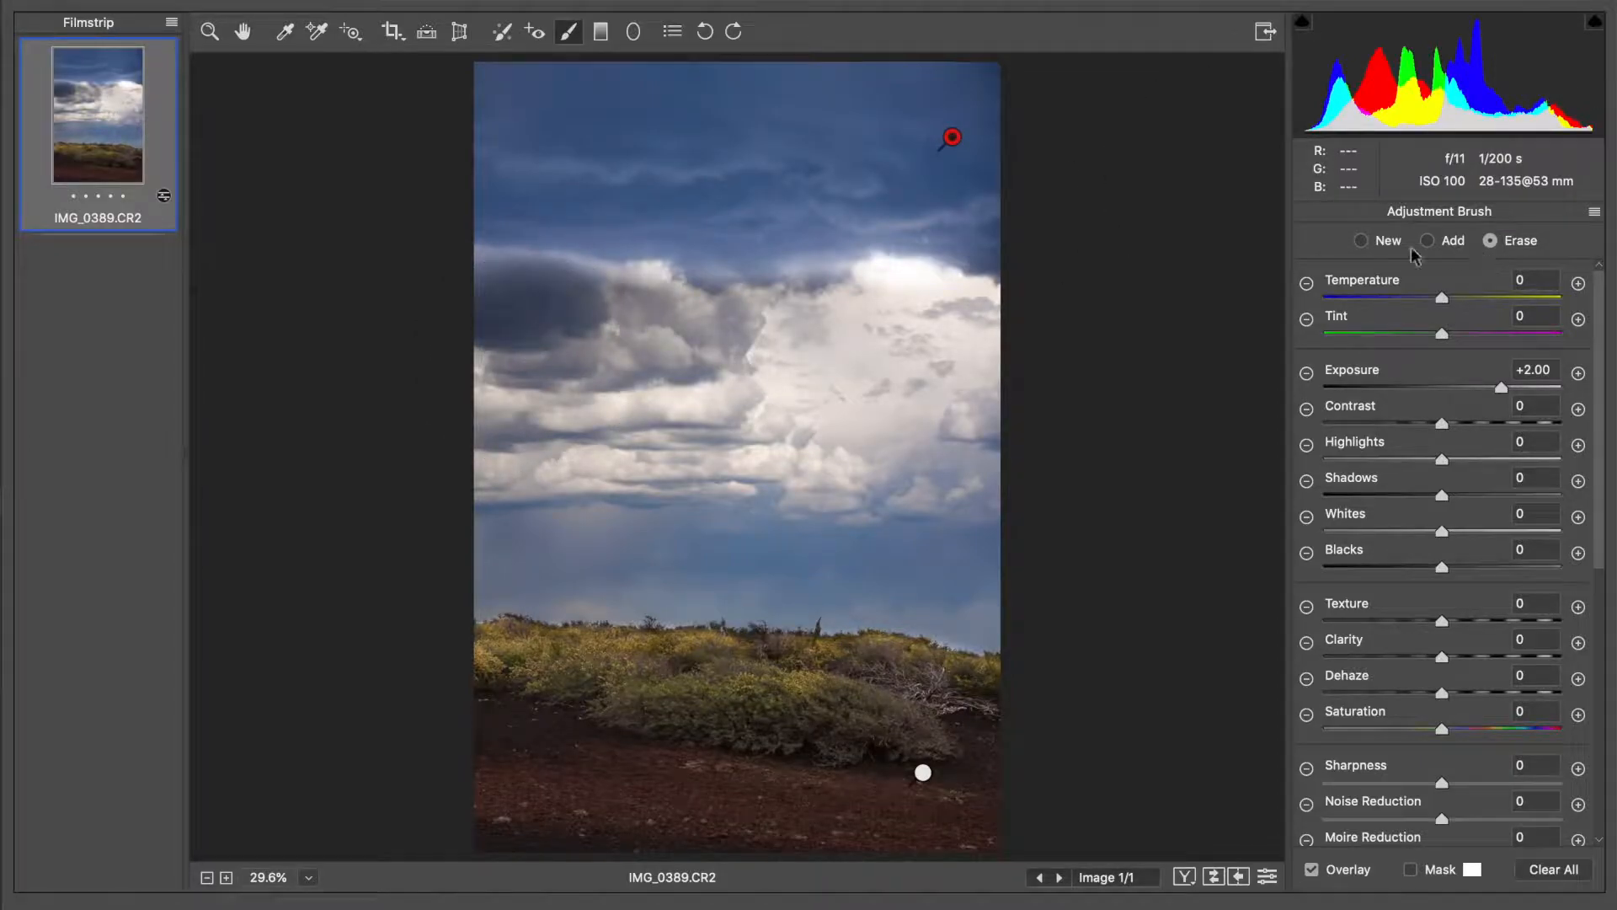
mouse_move(503, 358)
mouse_down()
mouse_move(581, 372)
mouse_move(643, 354)
mouse_move(699, 371)
mouse_move(1036, 357)
mouse_up()
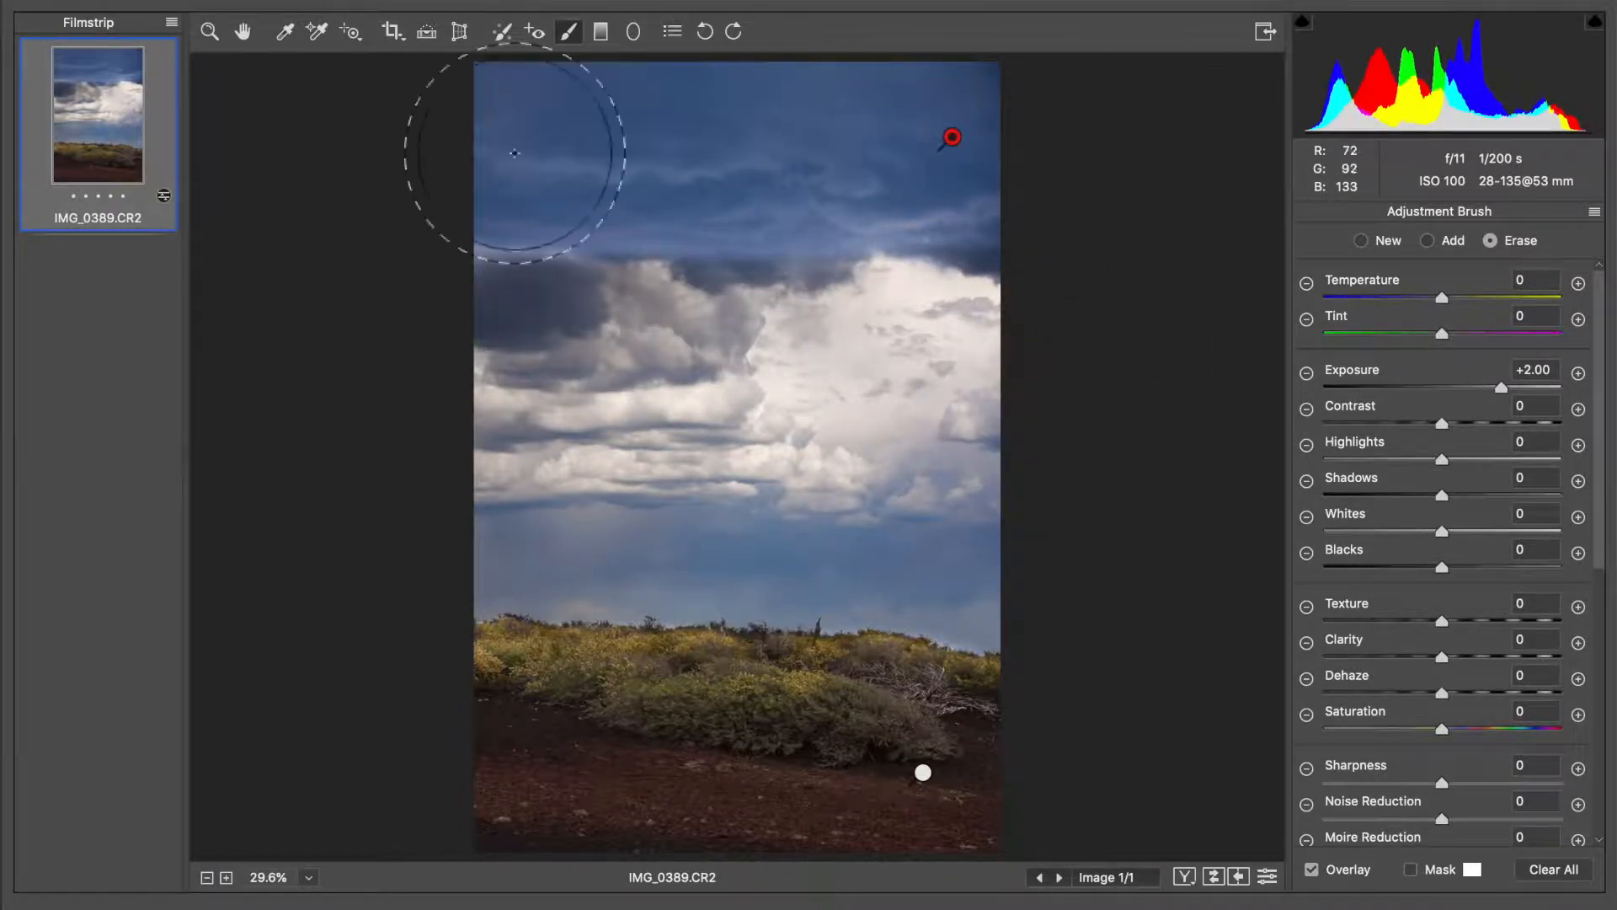
Lower the brushed sky's exposure to just over +1 and set its clarity to +25
click(1473, 389)
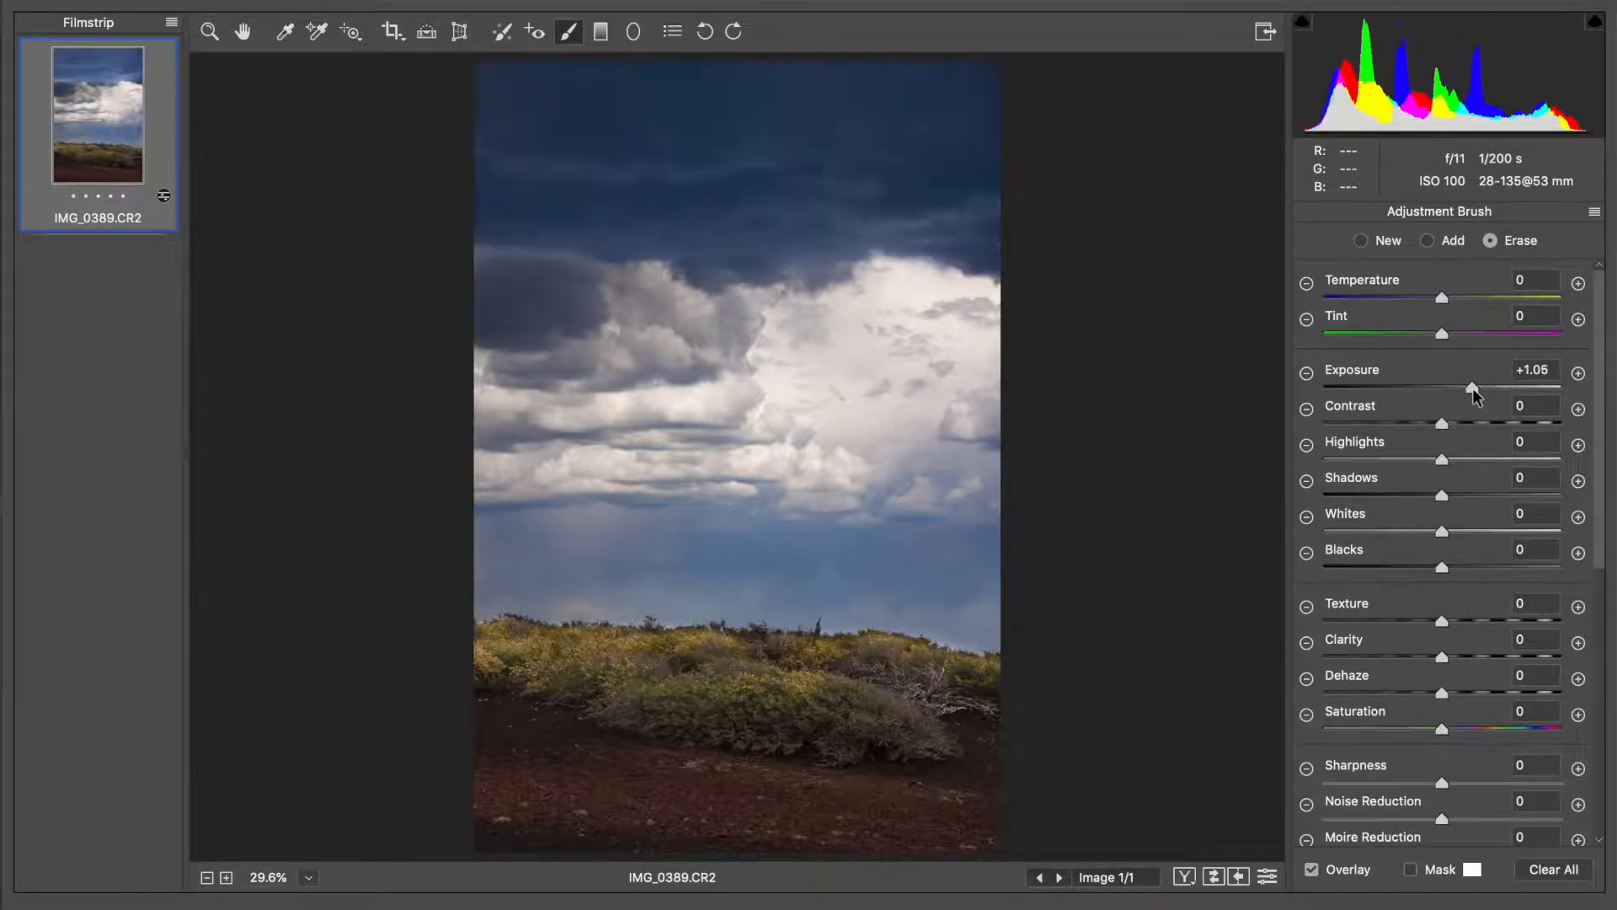
drag(1473, 387, 1479, 391)
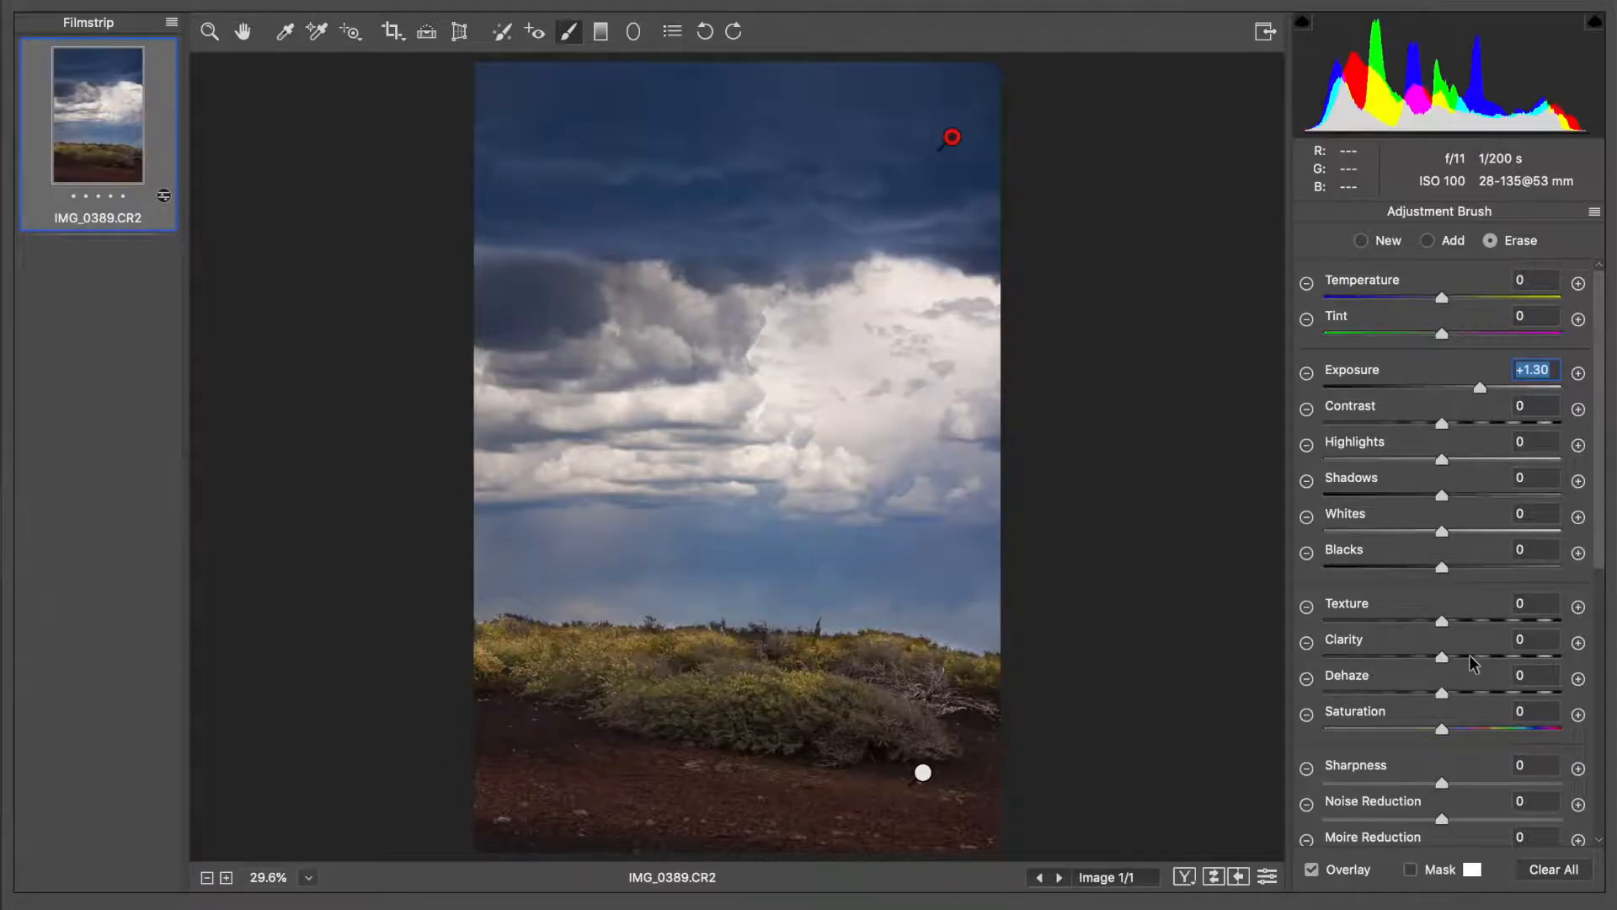
drag(1464, 656, 1471, 660)
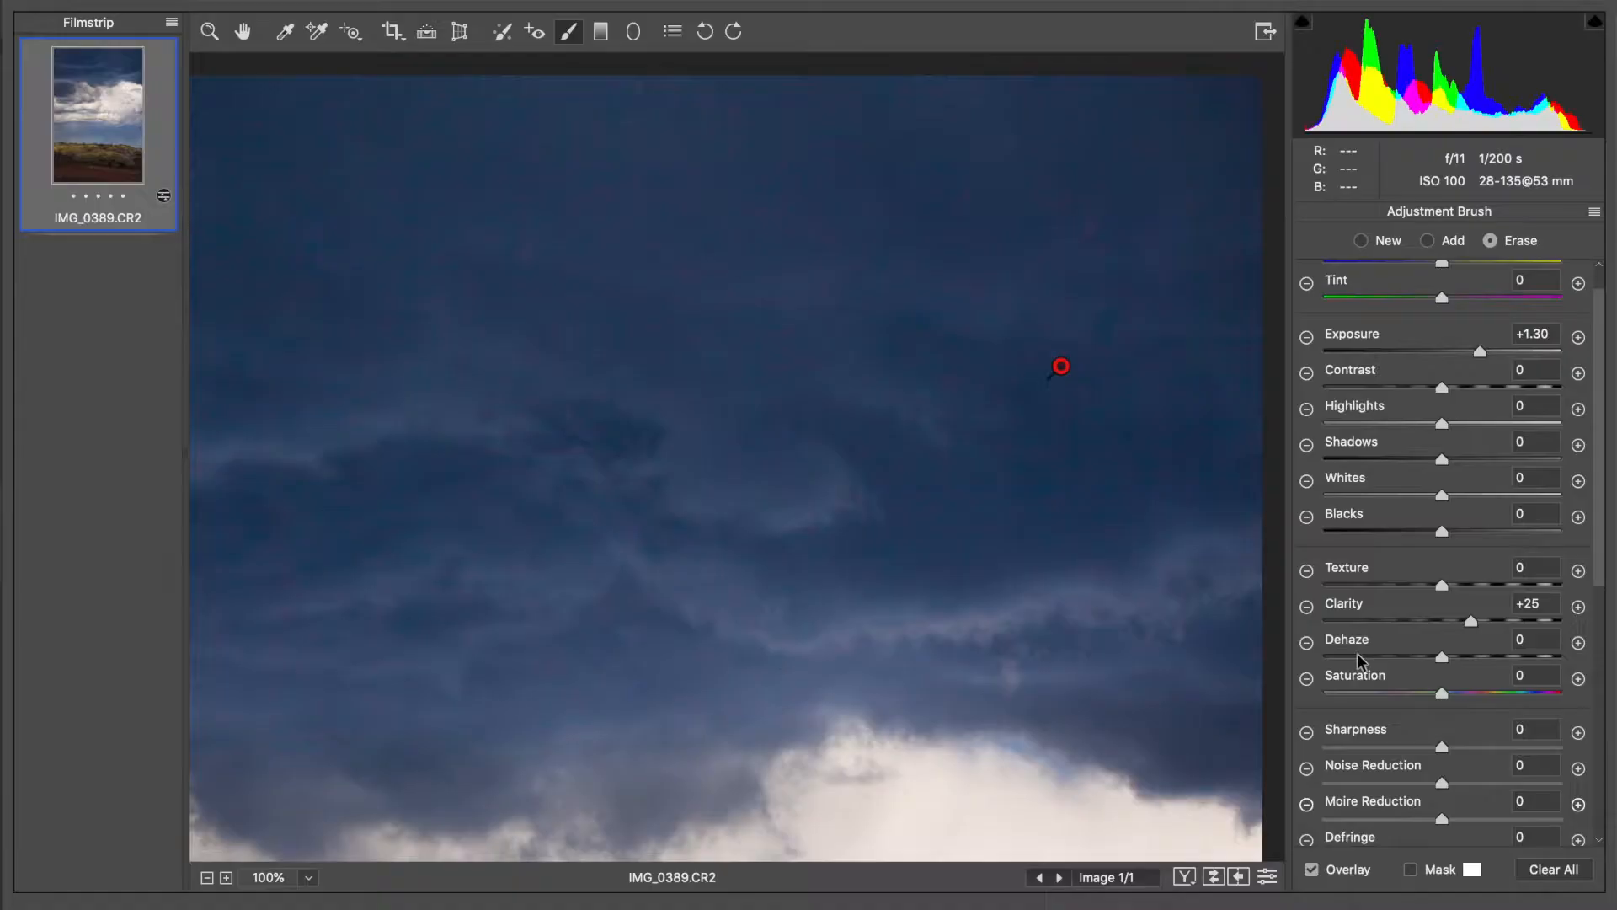
Set the brushed sky's noise reduction to +36
scroll(1357, 654, down, 3)
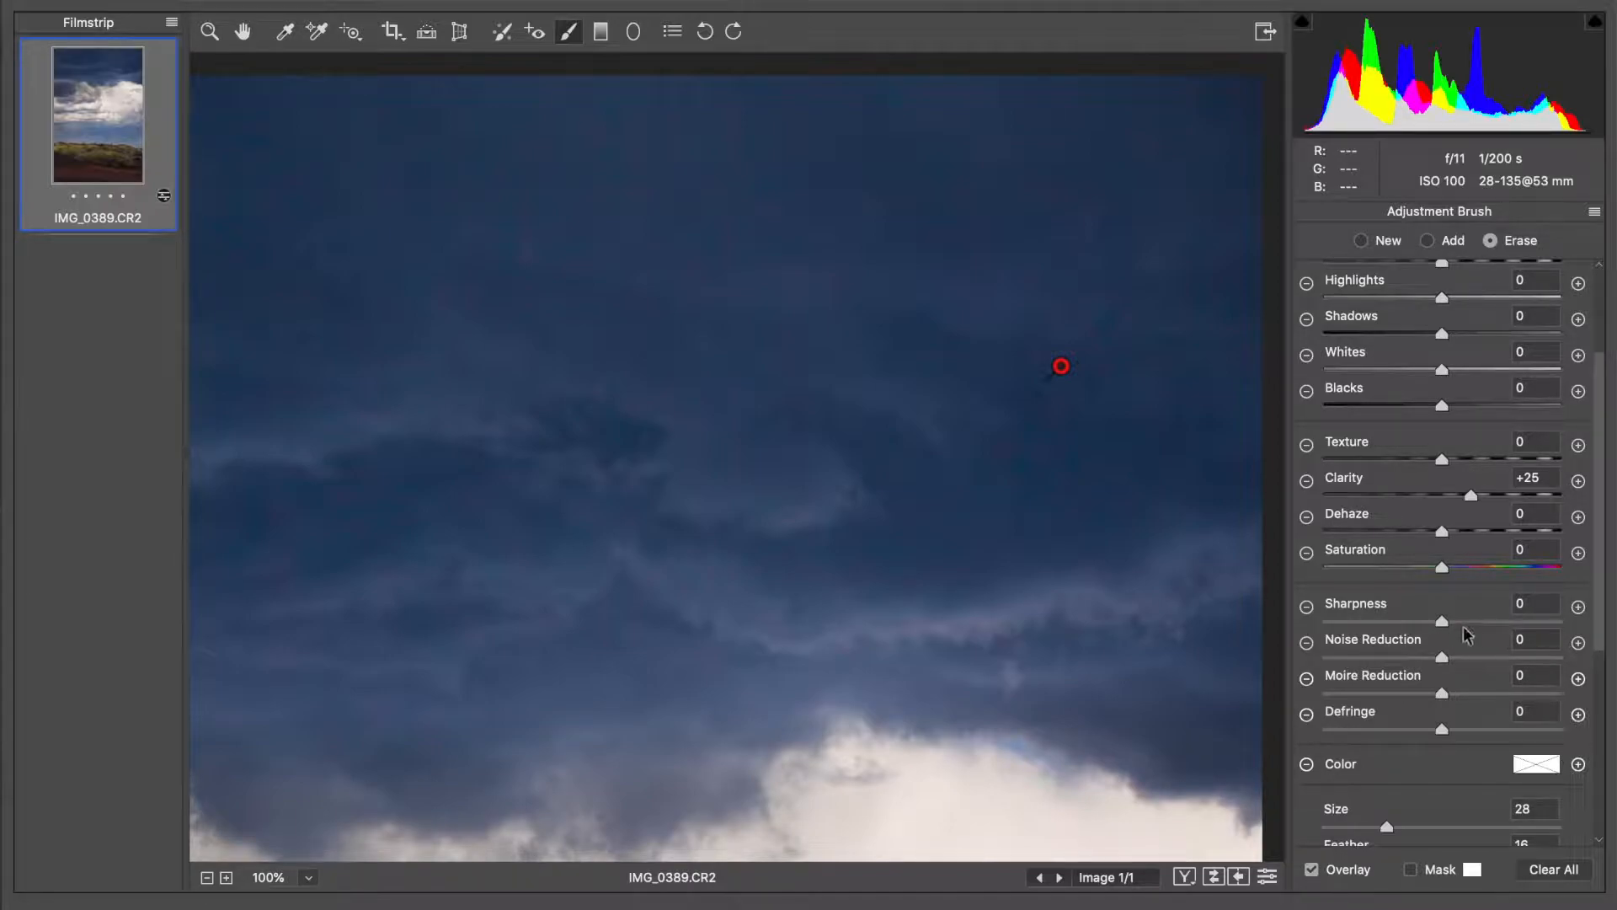
click(1464, 658)
drag(1464, 659, 1480, 658)
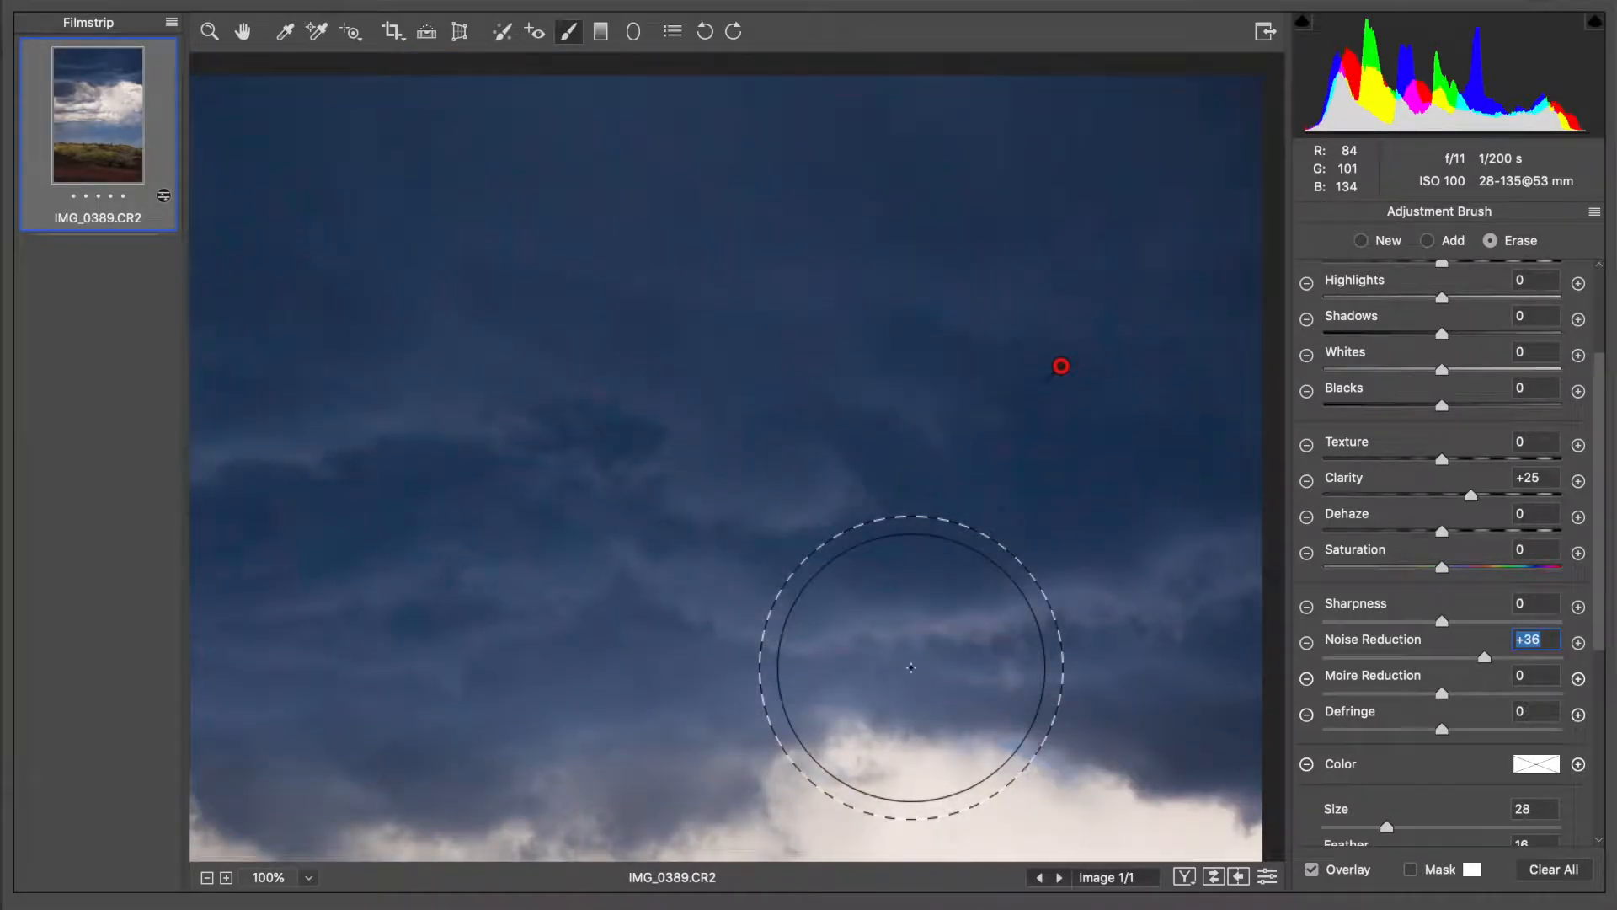
Check the sky for remaining noise and set the whole photo's color noise reduction to 61 in the Detail adjustments
scroll(912, 668, left, 10)
scroll(1064, 541, down, 15)
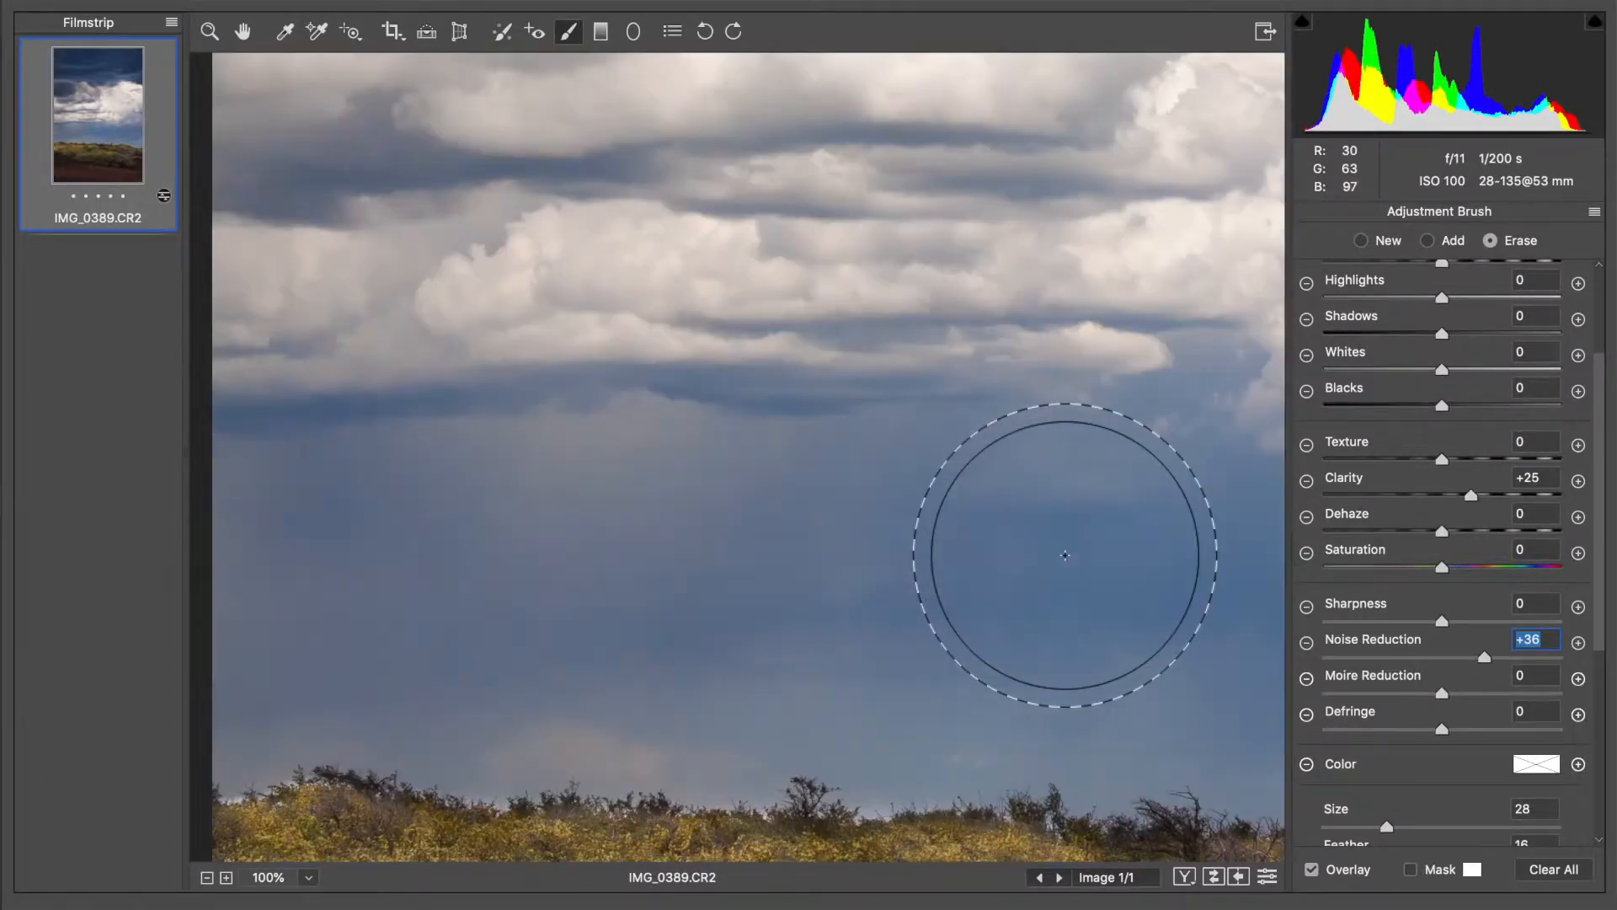
scroll(1047, 523, up, 3)
scroll(1064, 556, up, 15)
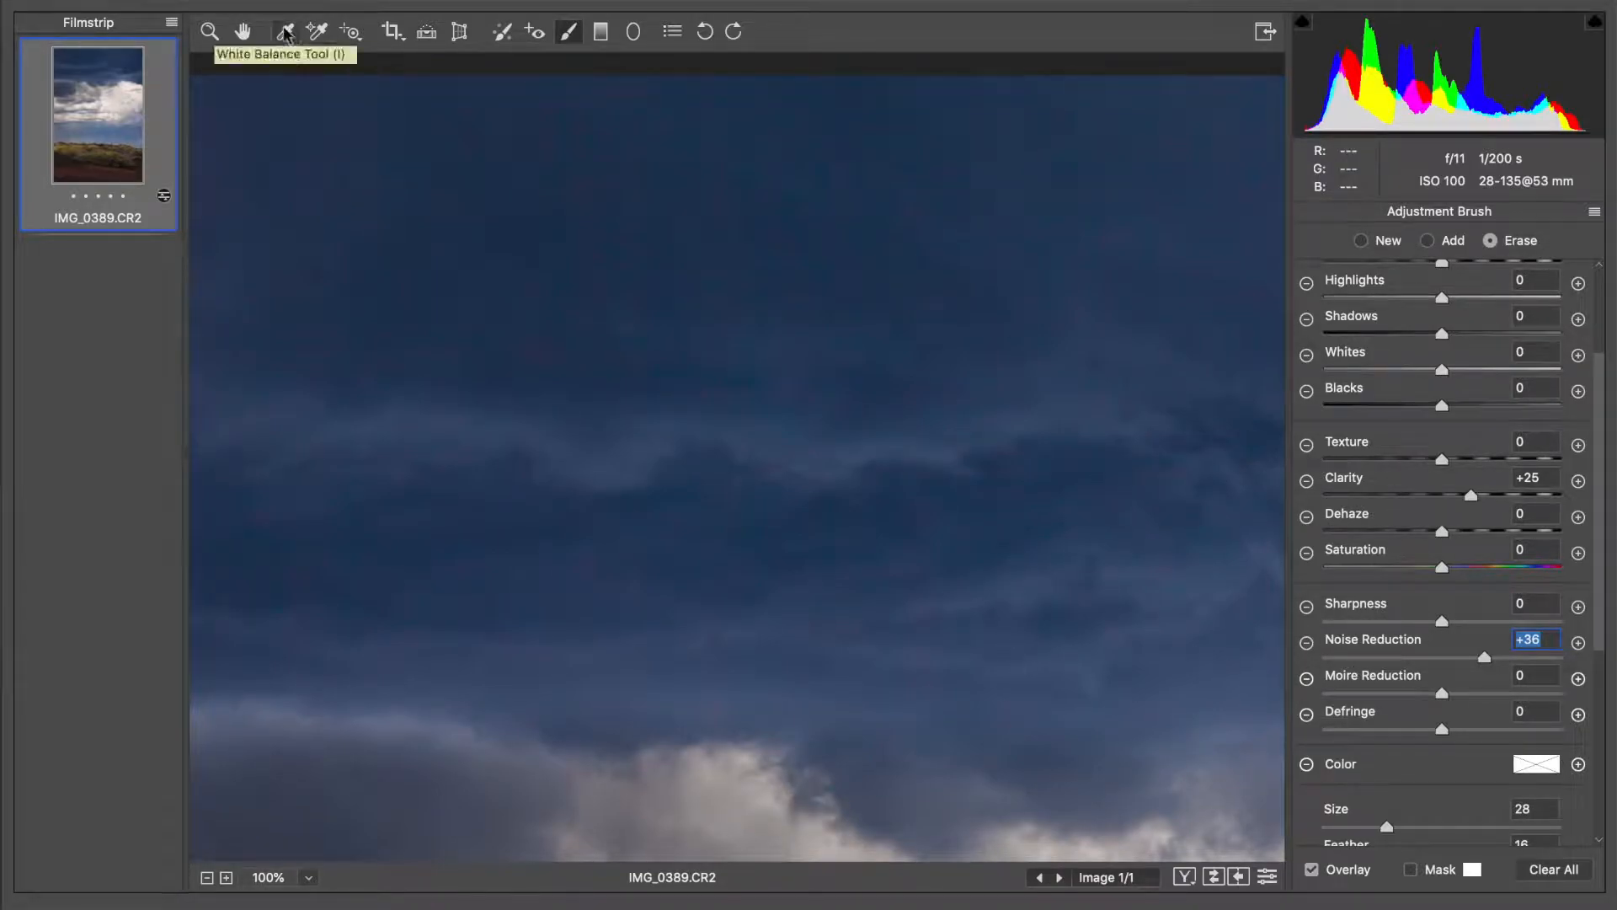
click(242, 31)
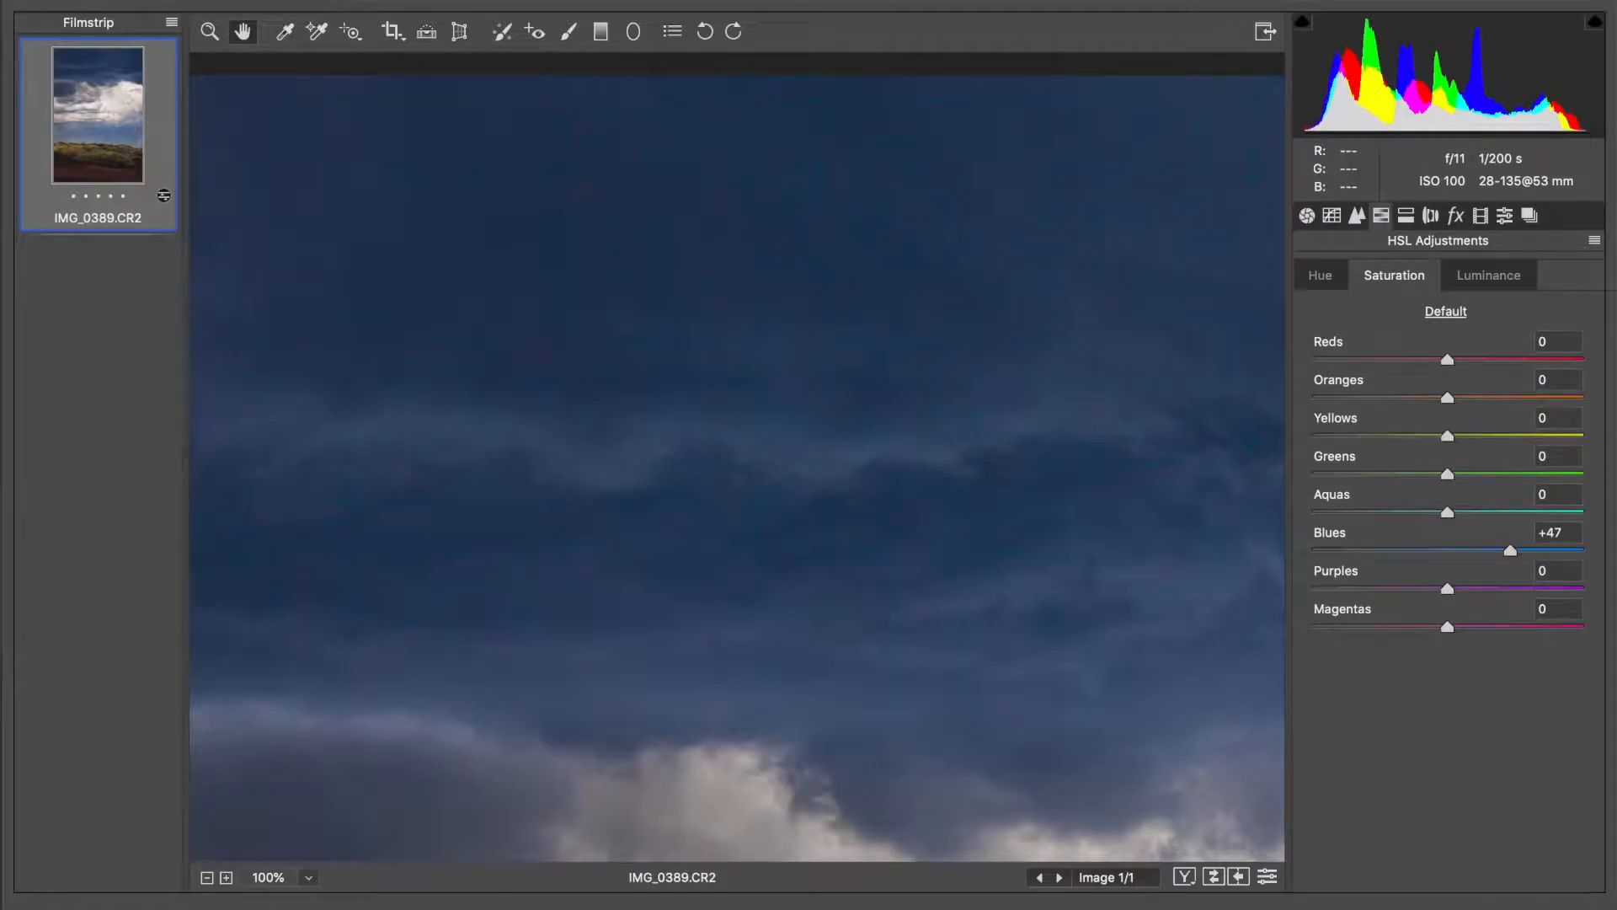
click(1362, 213)
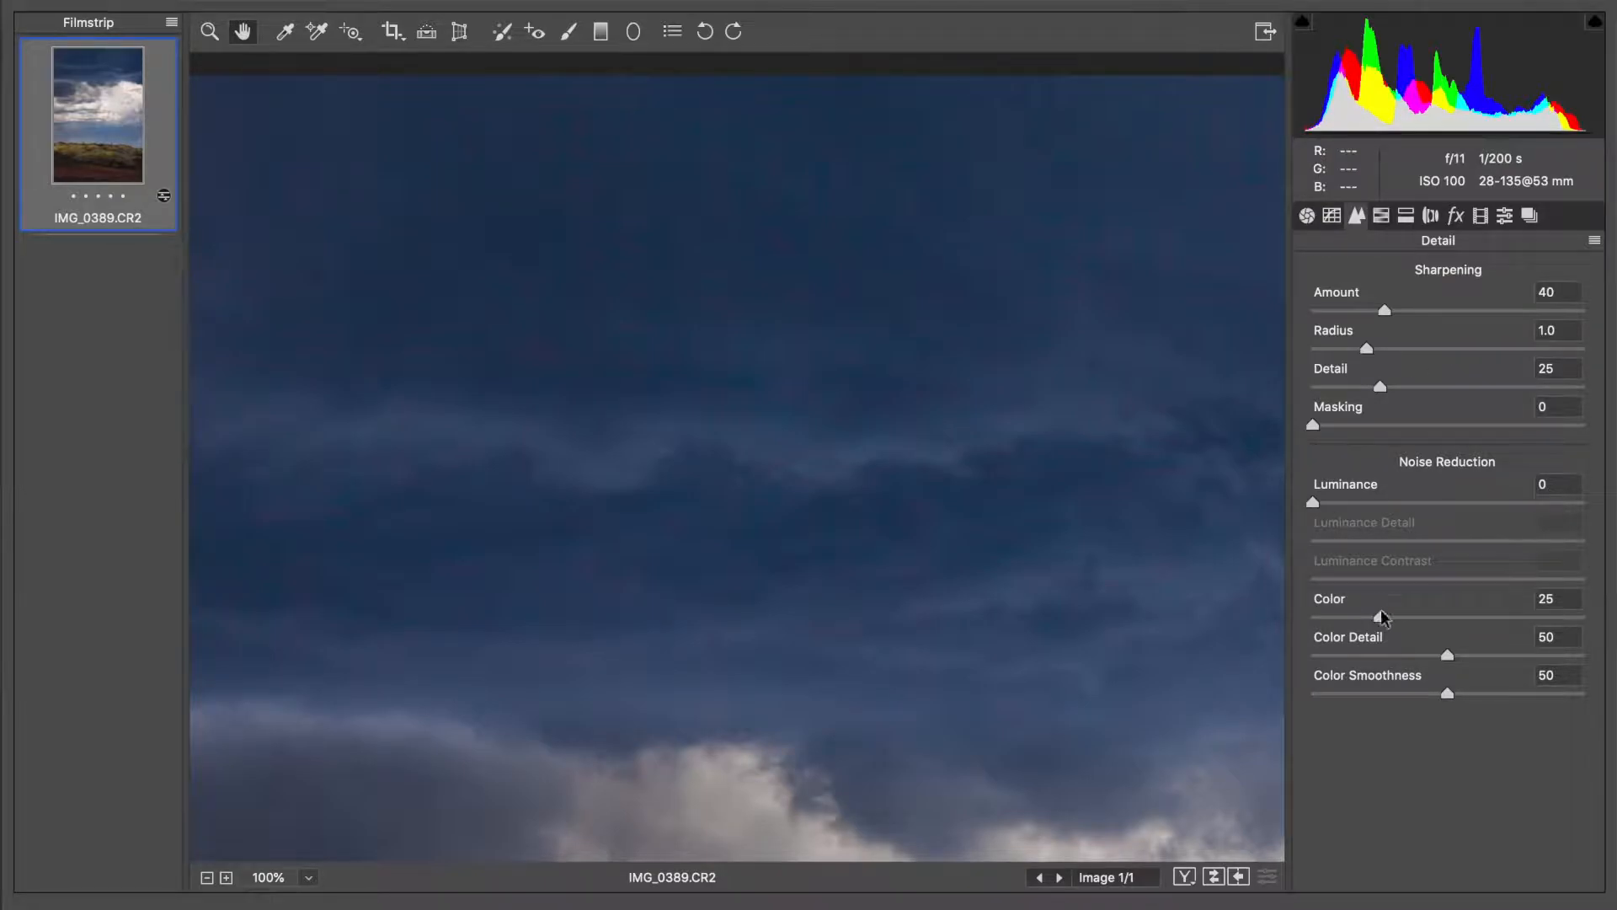
drag(1417, 620, 1468, 616)
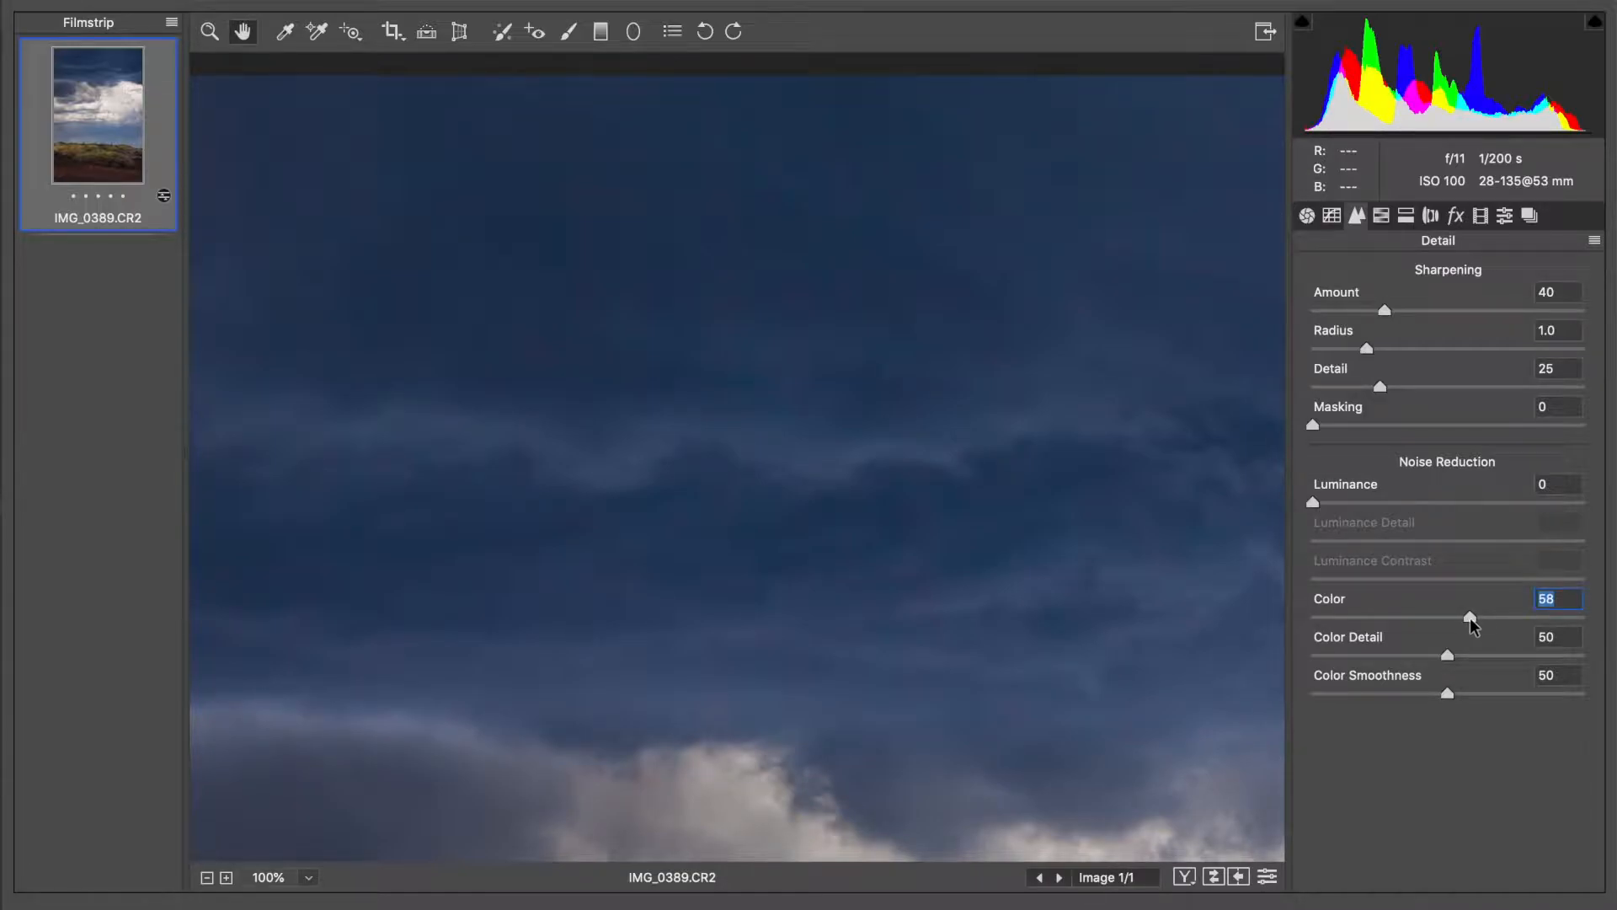
drag(1472, 618, 1477, 621)
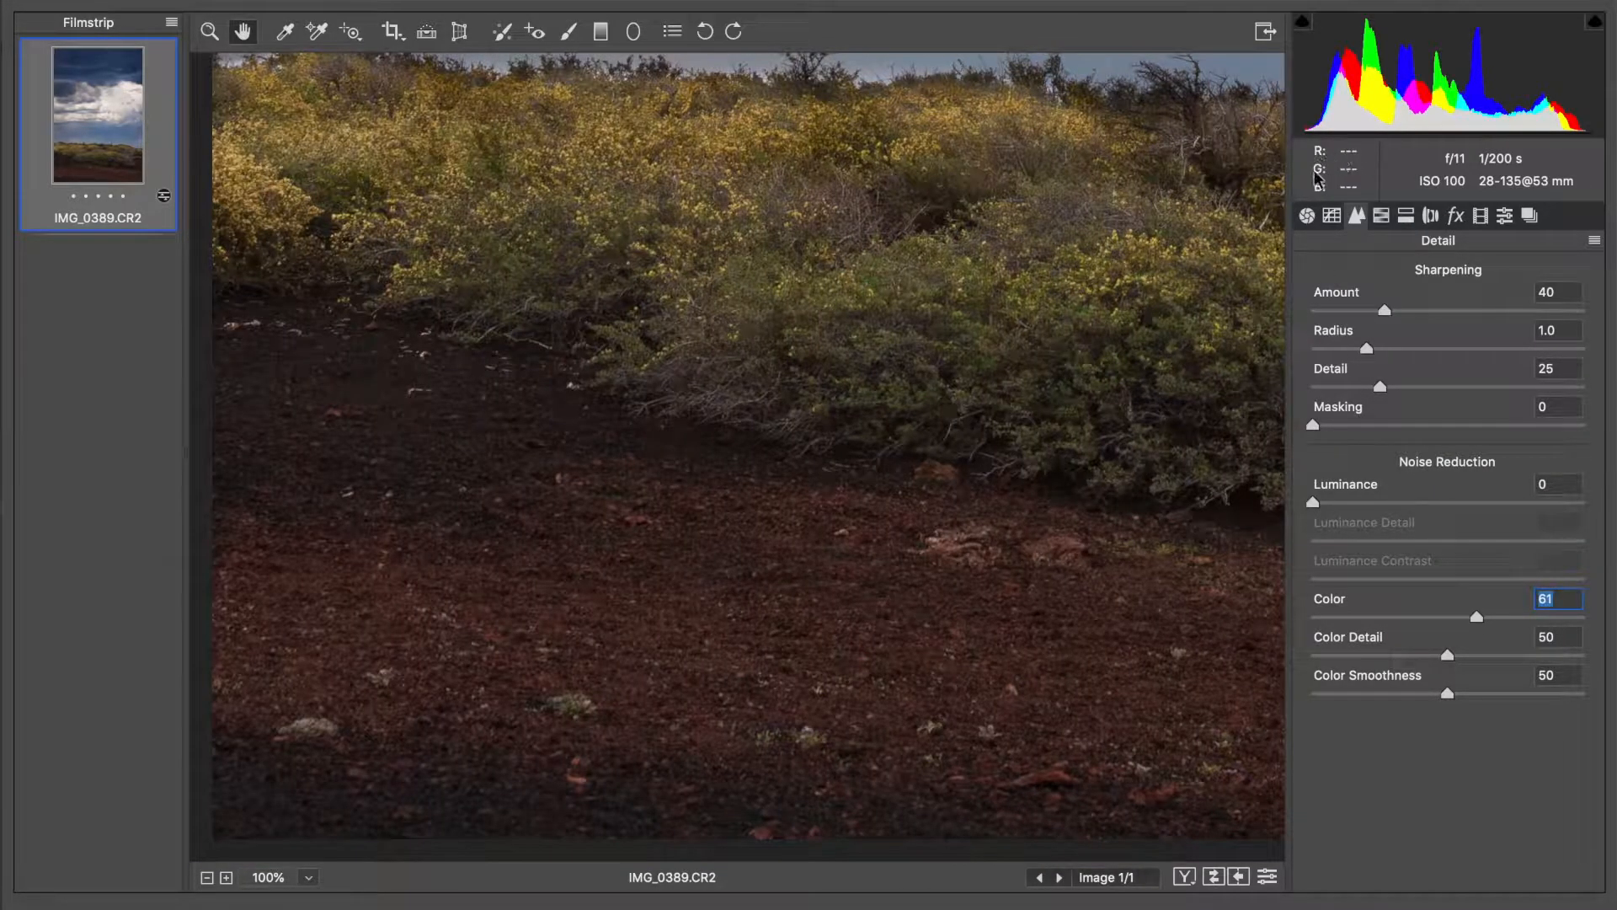
Return to the Basic adjustments and fit the whole photo in view
click(1307, 215)
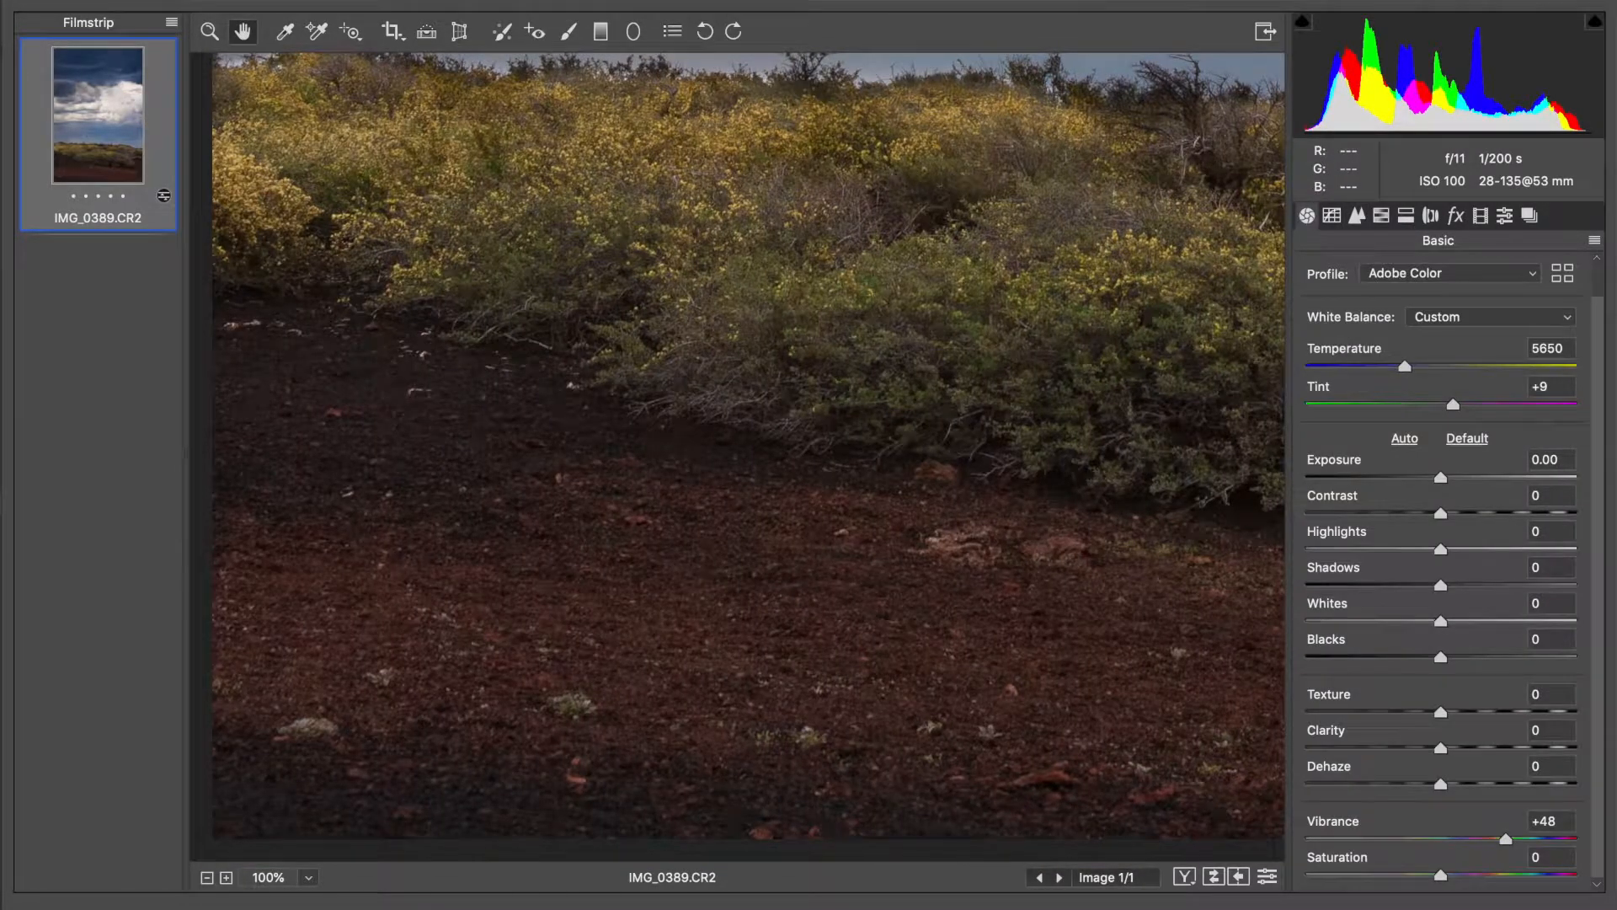
click(294, 878)
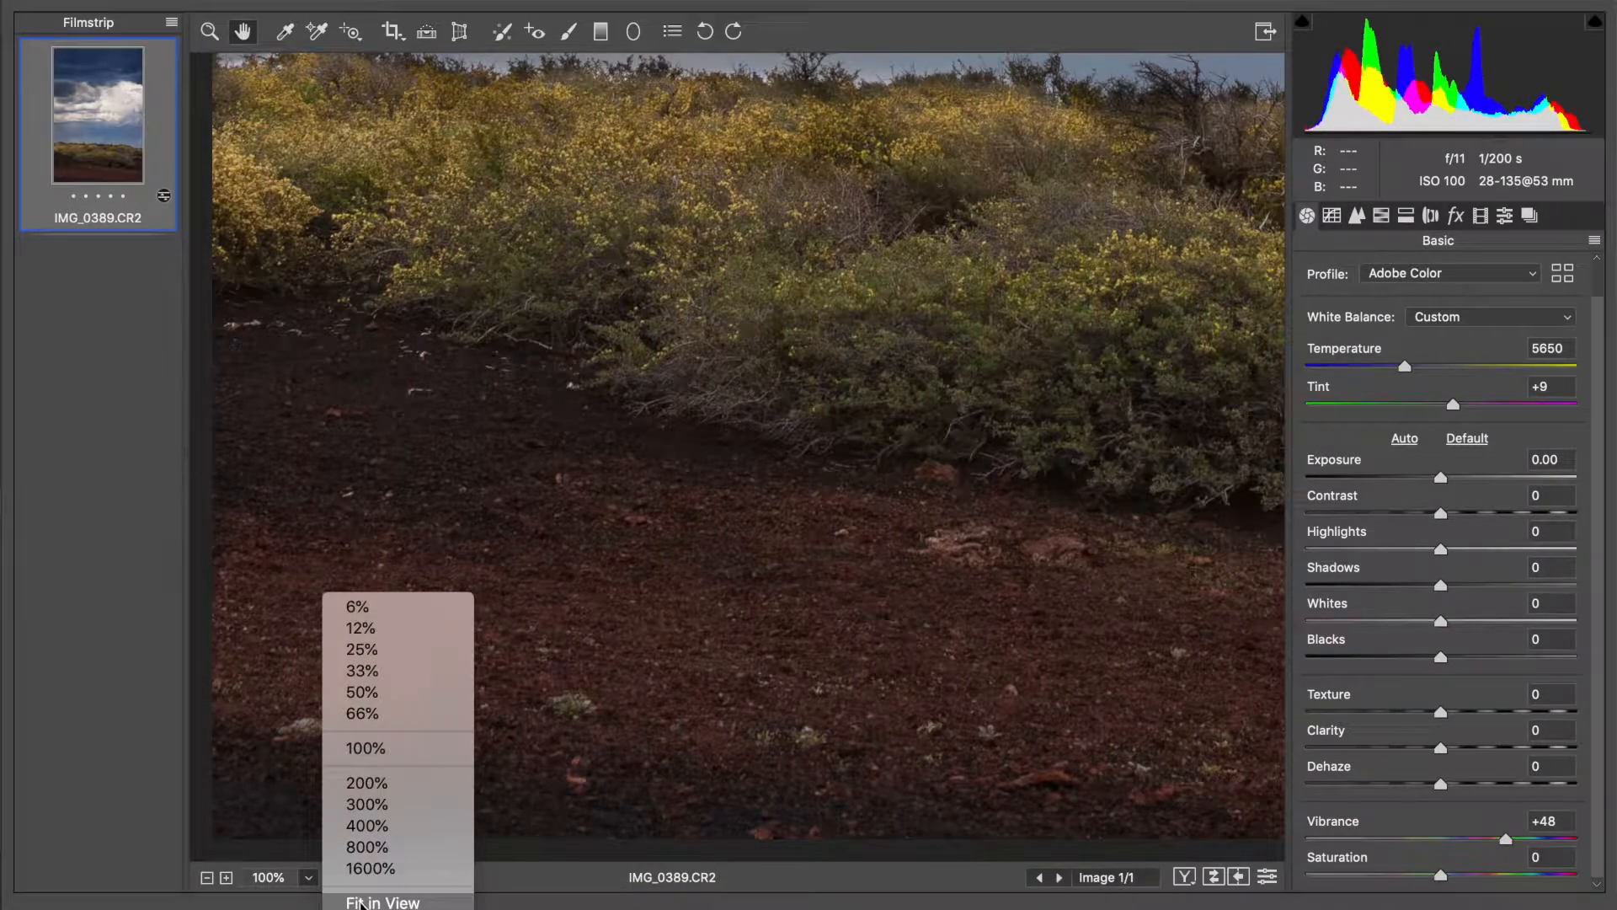
click(361, 902)
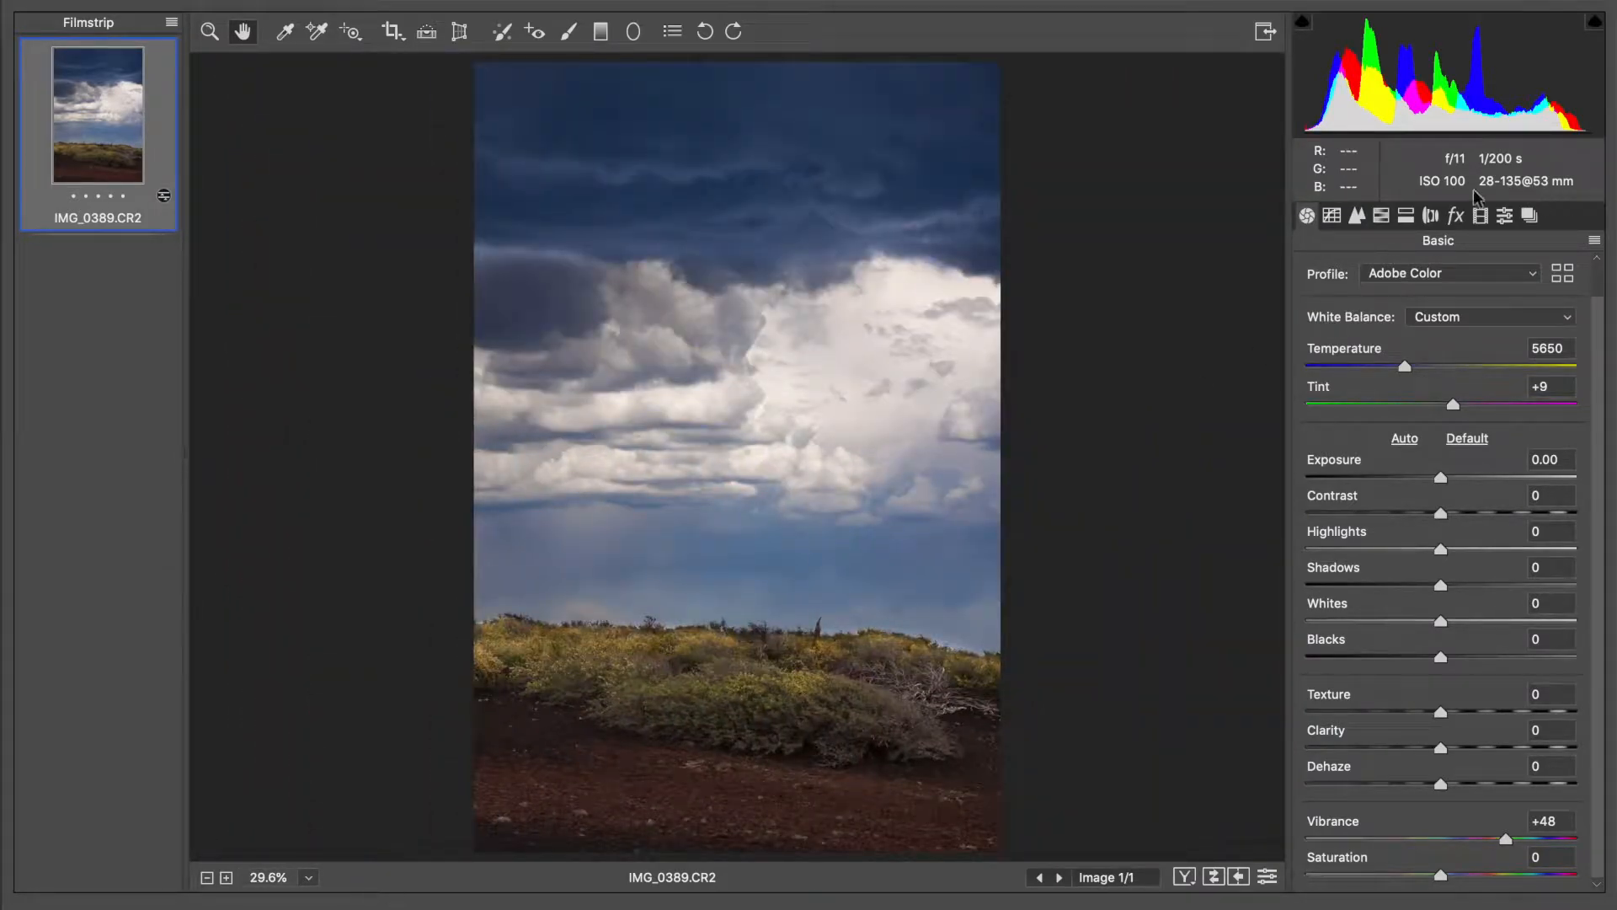